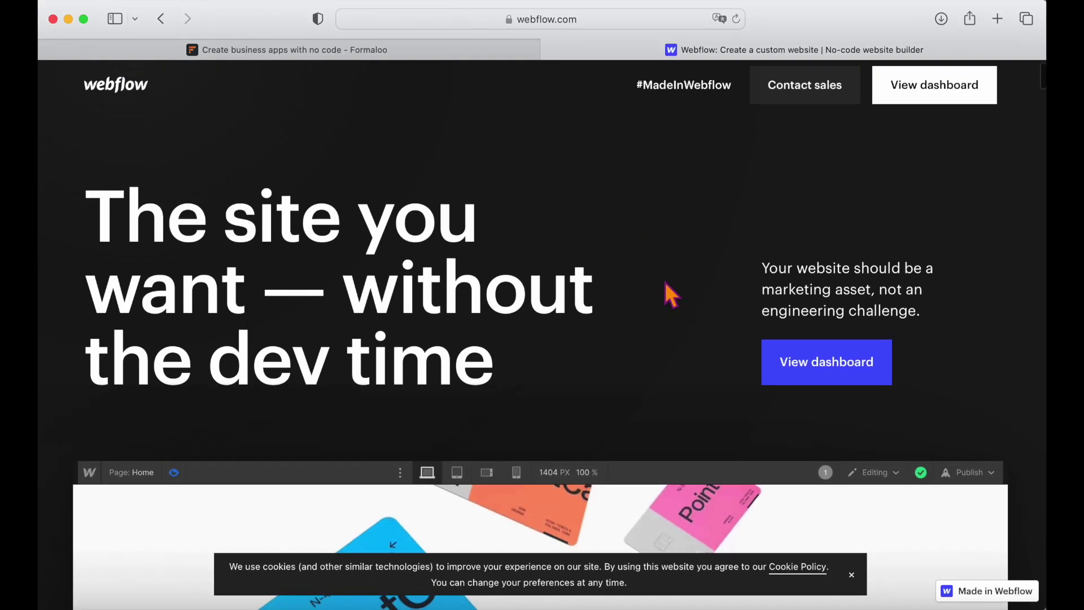
scroll(665, 294, down, 1)
scroll(665, 294, down, 3)
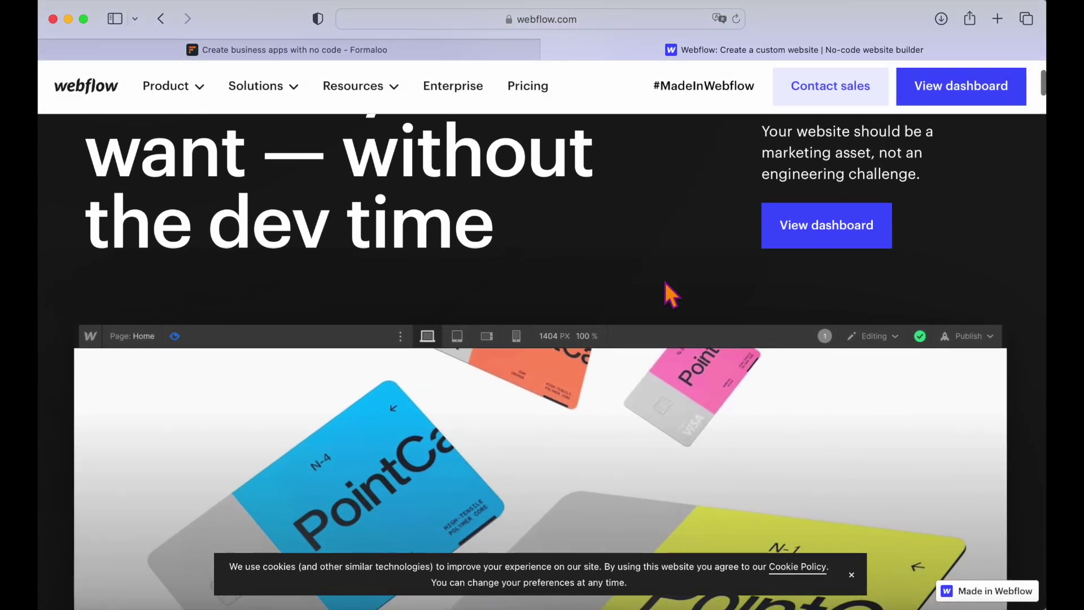
scroll(666, 284, down, 3)
scroll(666, 283, down, 2)
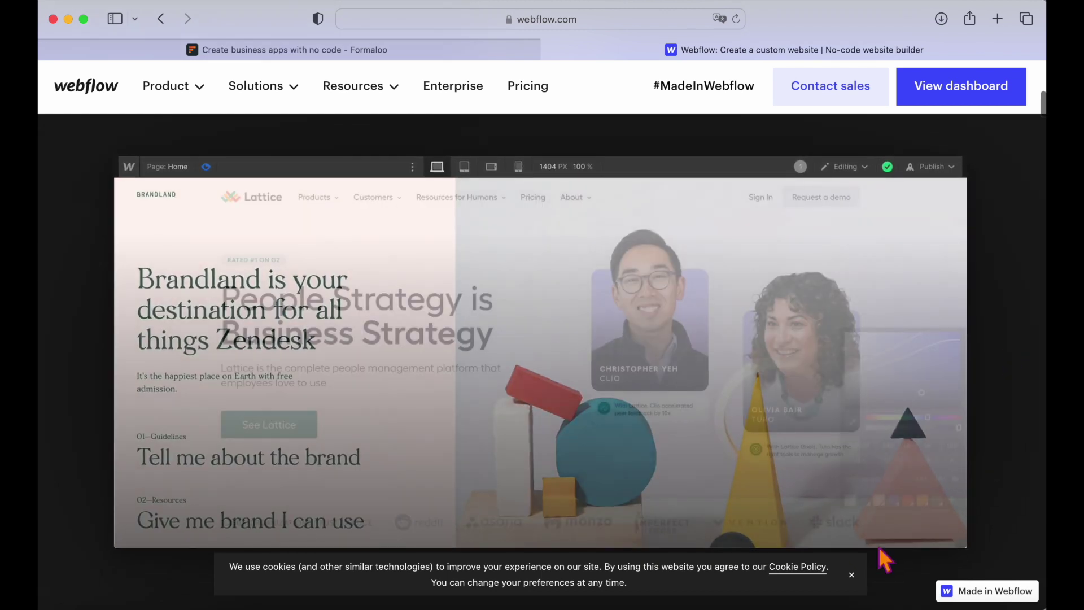
- Dismiss the cookie notice on the Webflow homepage
click(852, 577)
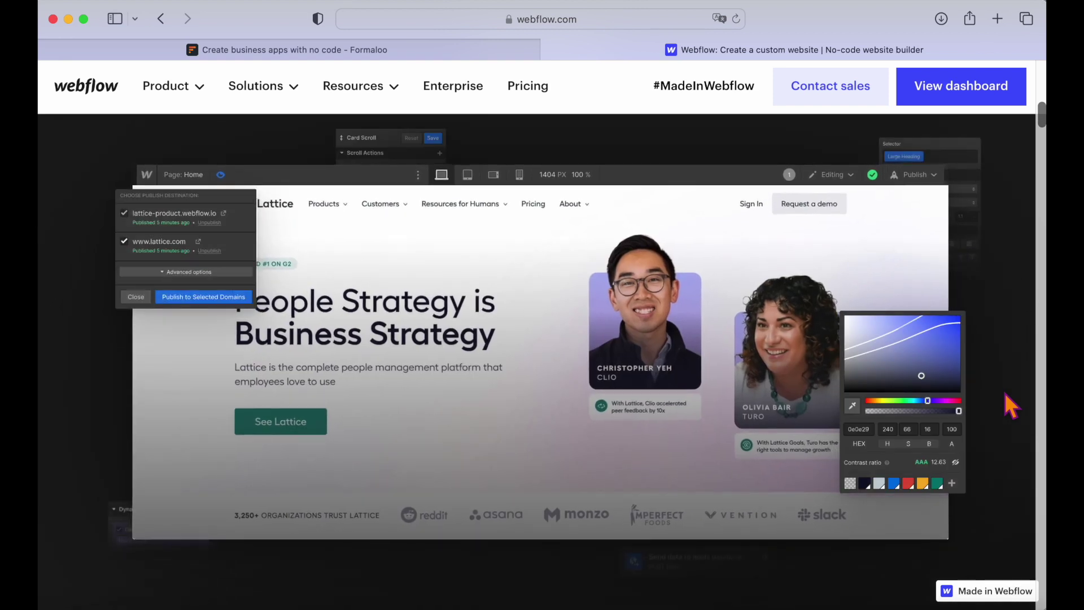
scroll(1012, 407, down, 3)
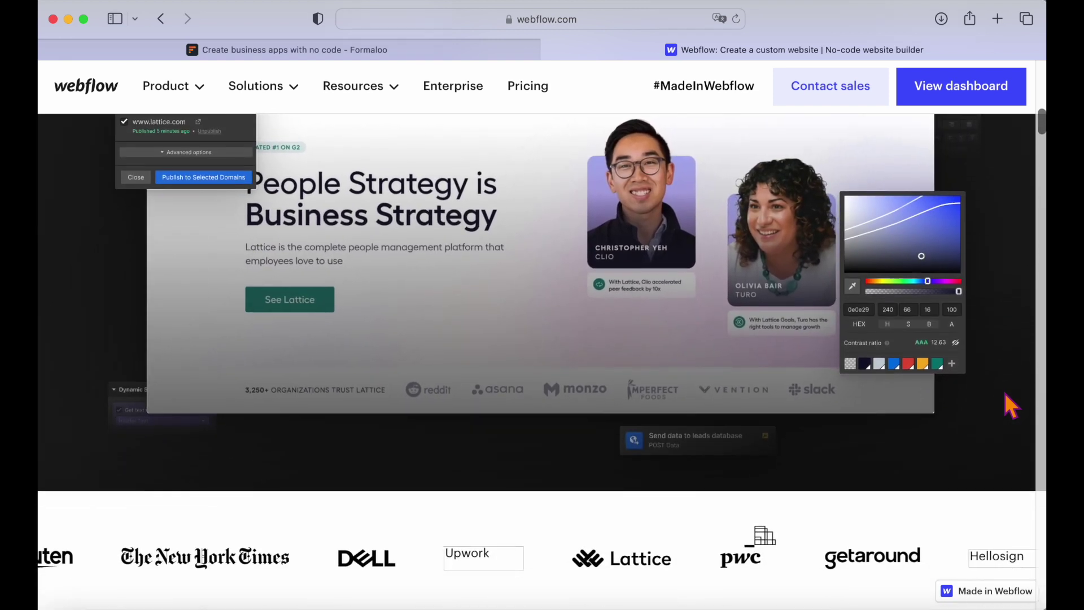
scroll(1013, 407, down, 3)
scroll(1012, 407, down, 3)
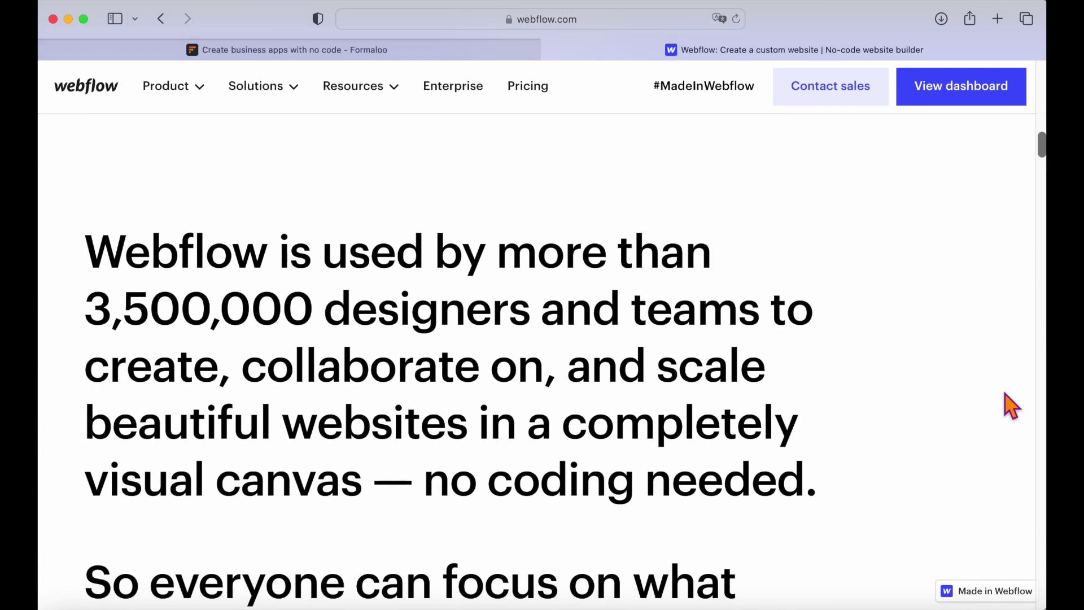
scroll(1013, 407, down, 3)
scroll(1012, 407, down, 2)
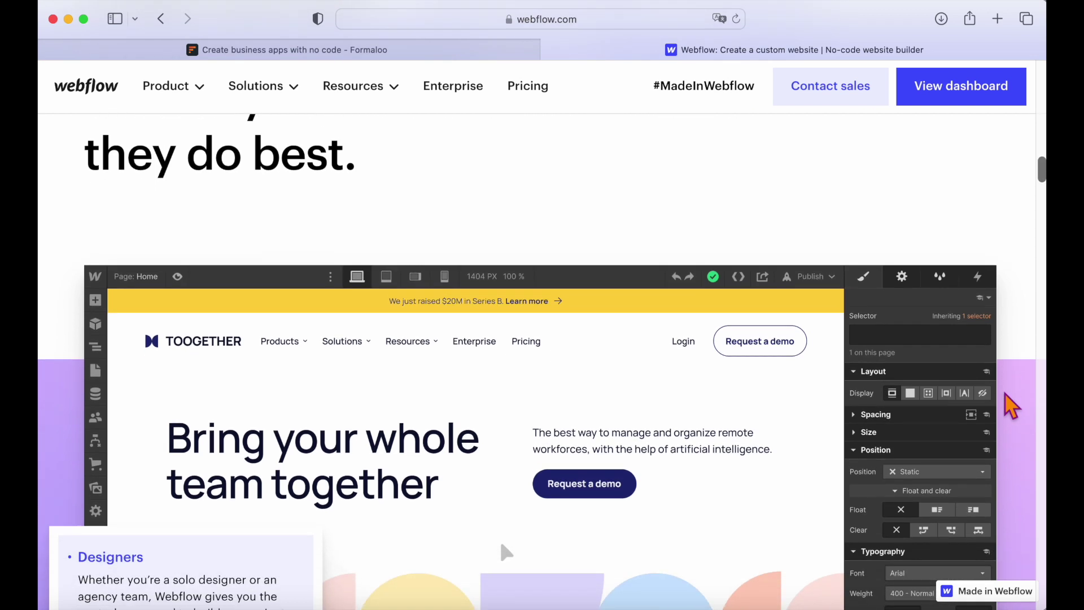
scroll(1012, 407, down, 2)
scroll(1012, 407, down, 2)
scroll(1013, 407, down, 1)
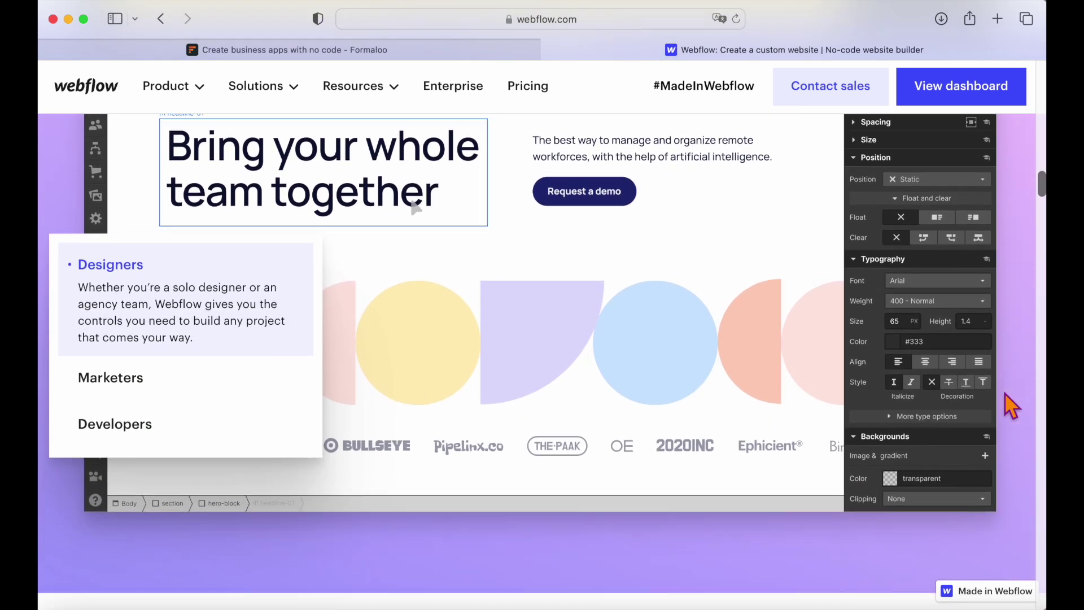
scroll(1012, 406, down, 1)
scroll(1013, 407, down, 3)
scroll(1012, 407, down, 3)
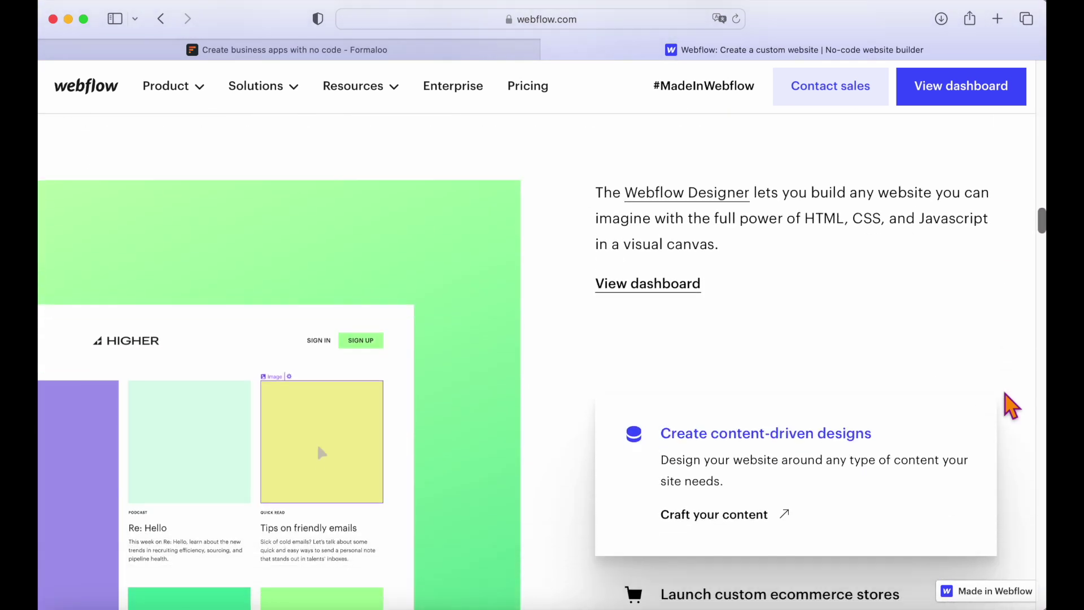
scroll(1013, 407, down, 3)
scroll(1012, 407, down, 1)
scroll(1012, 407, down, 3)
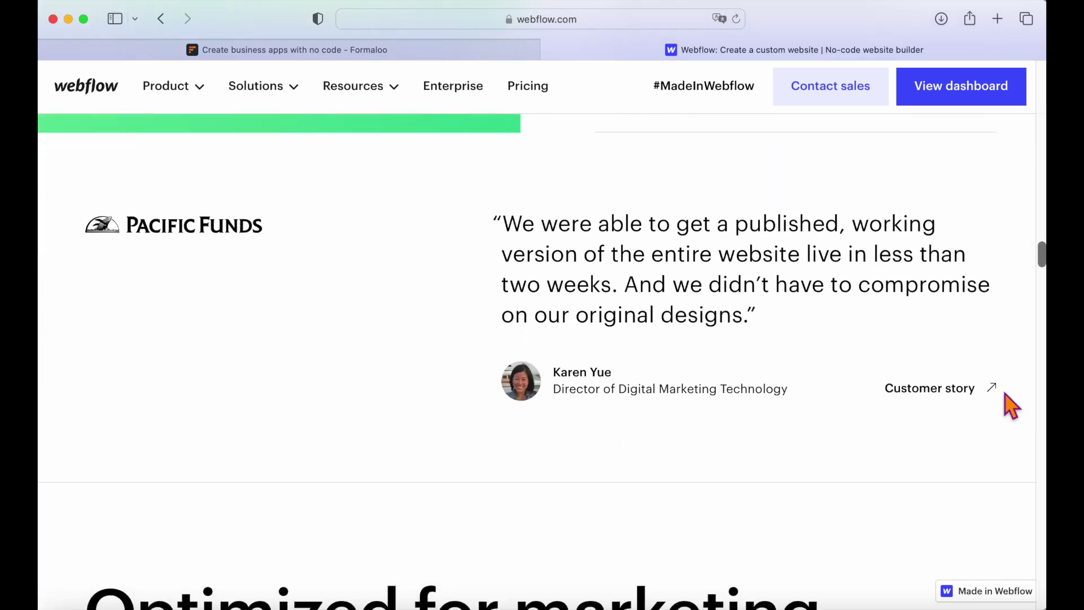
scroll(1013, 407, down, 3)
scroll(1012, 405, down, 3)
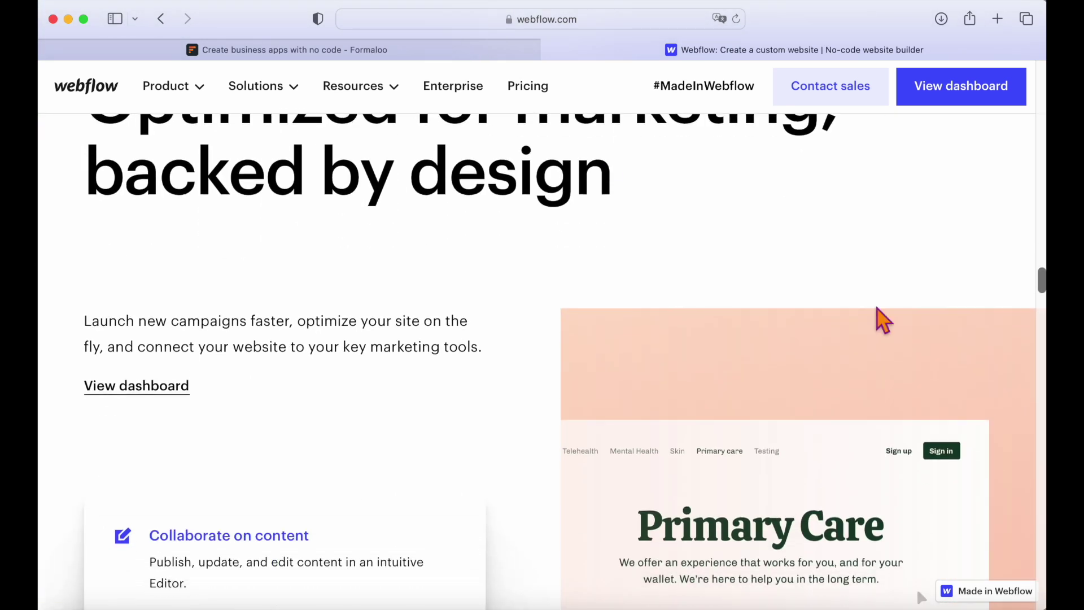
- Switch to the Formaloo landing page and go to its account Dashboard
click(424, 55)
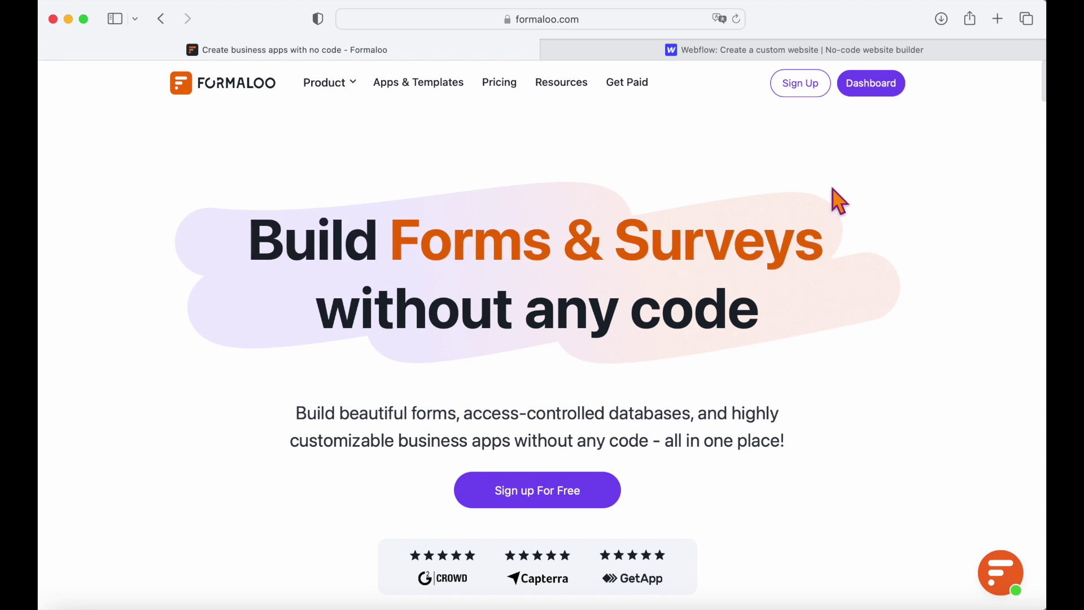
scroll(932, 301, down, 1)
scroll(933, 301, down, 2)
scroll(932, 302, down, 3)
scroll(932, 301, down, 1)
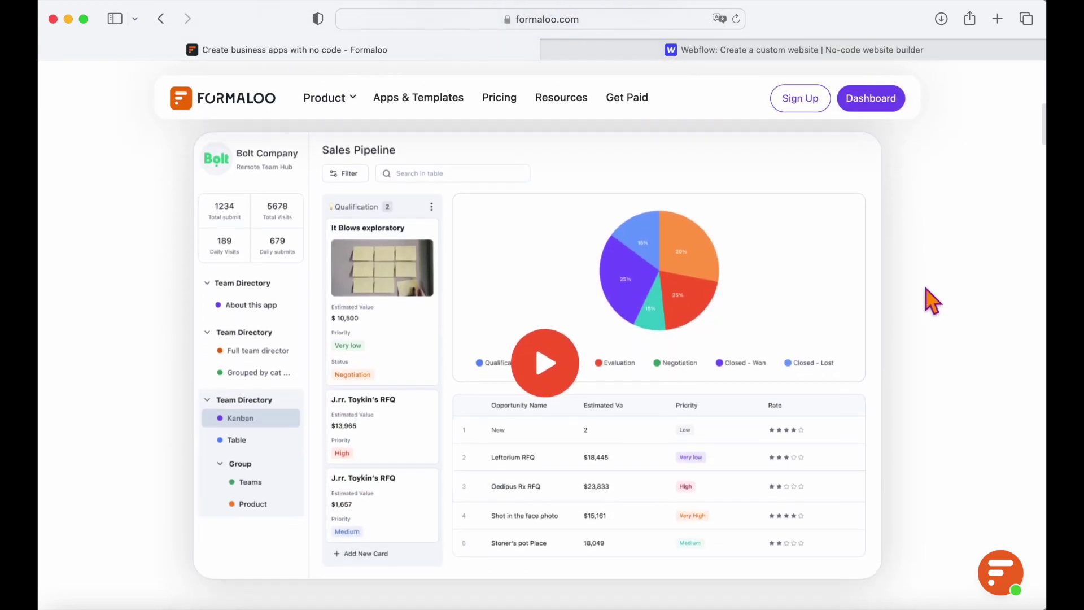
scroll(932, 302, down, 2)
scroll(932, 301, down, 1)
scroll(932, 301, down, 3)
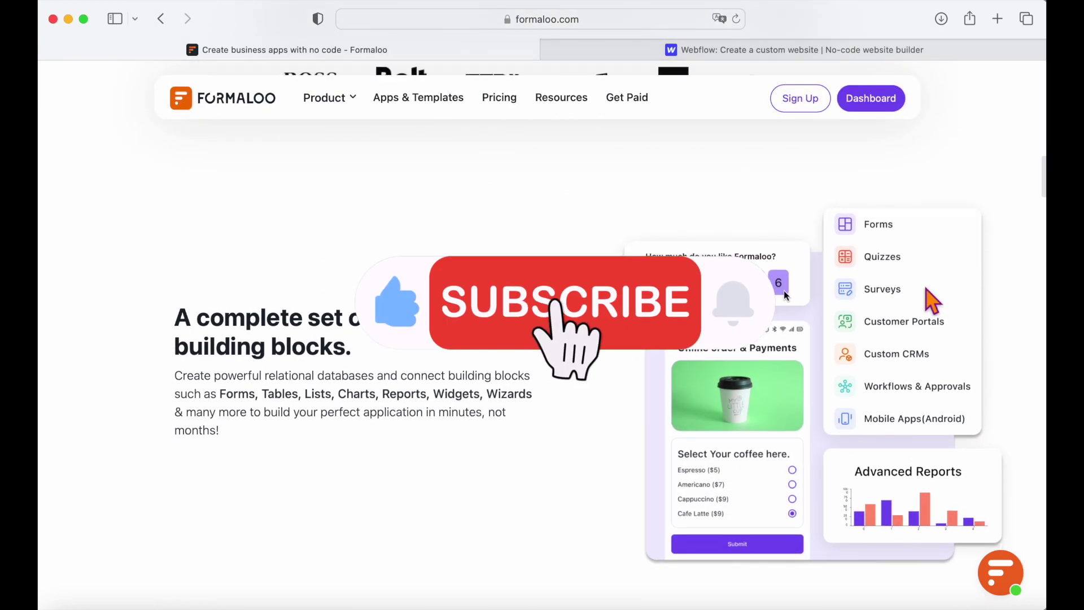
scroll(932, 301, down, 3)
scroll(932, 301, down, 1)
scroll(931, 301, down, 4)
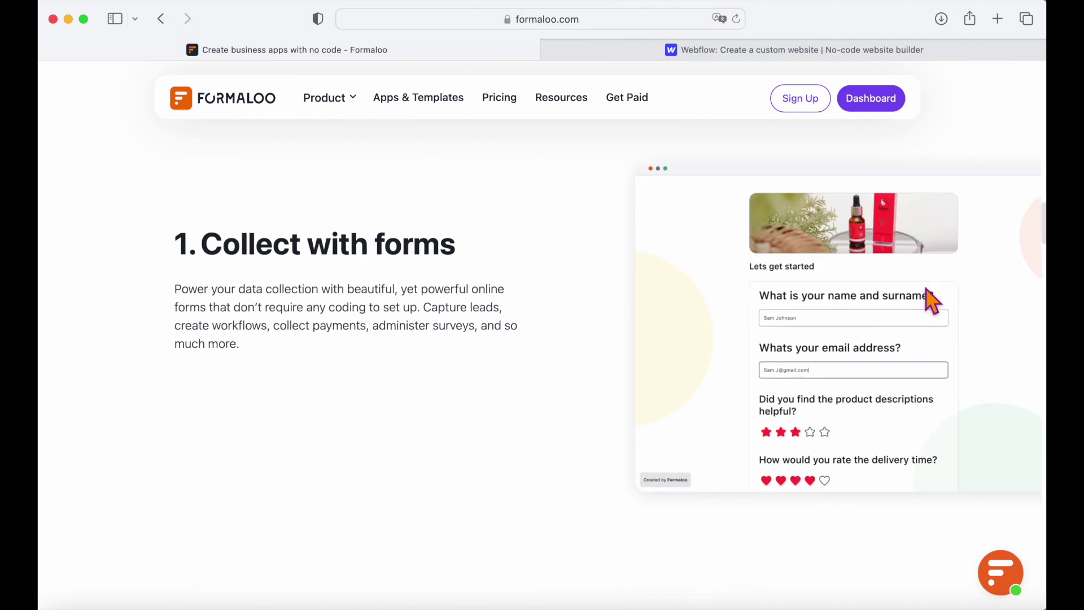
scroll(933, 301, up, 15)
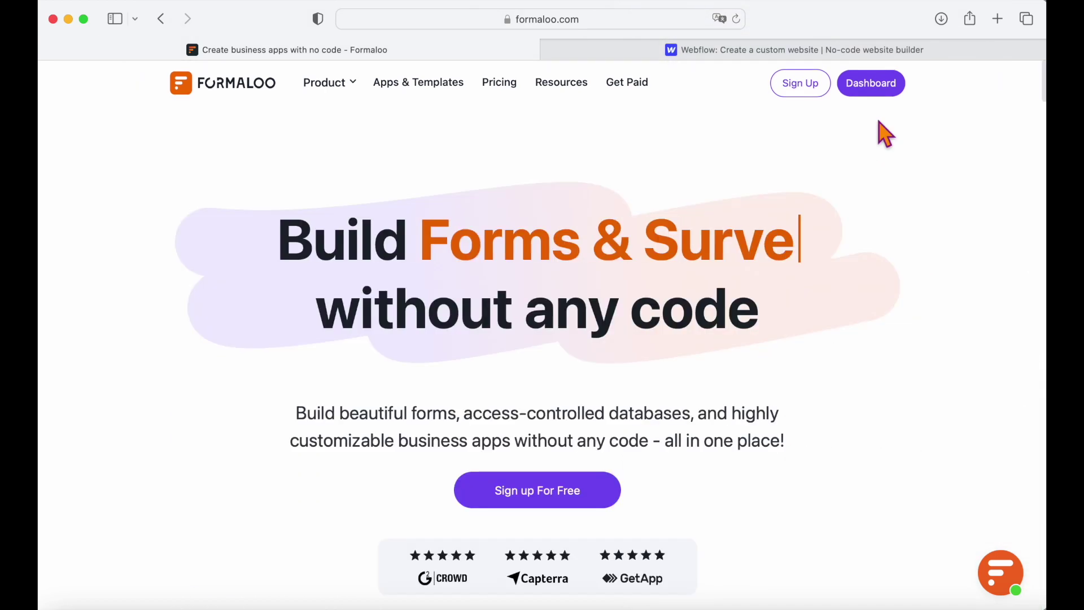
click(881, 85)
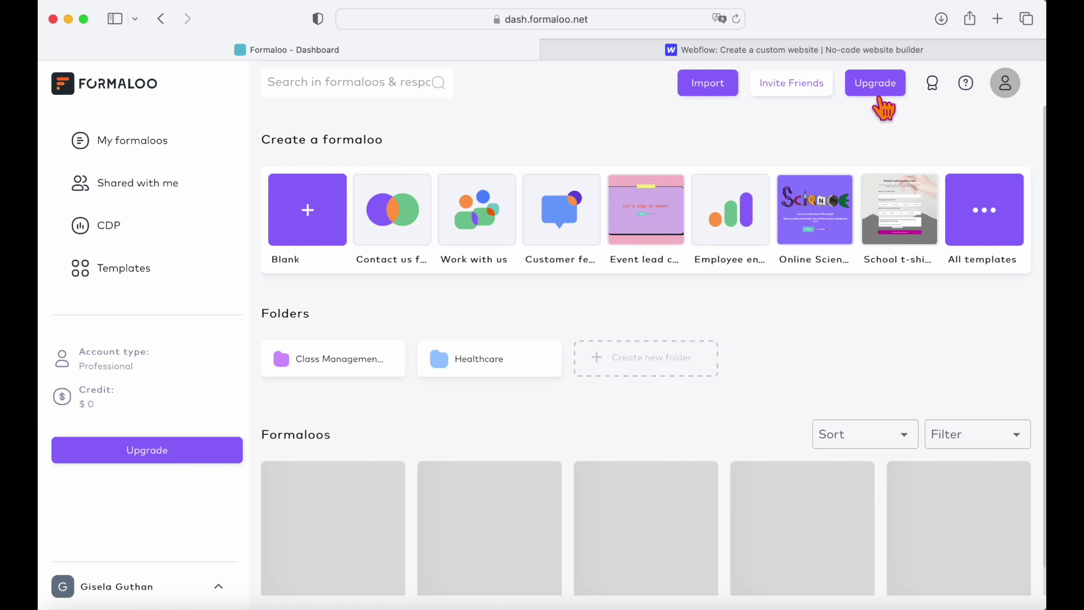
- Search the templates for 'personalit' and edit a copy of the Personality quiz template
click(122, 268)
click(898, 148)
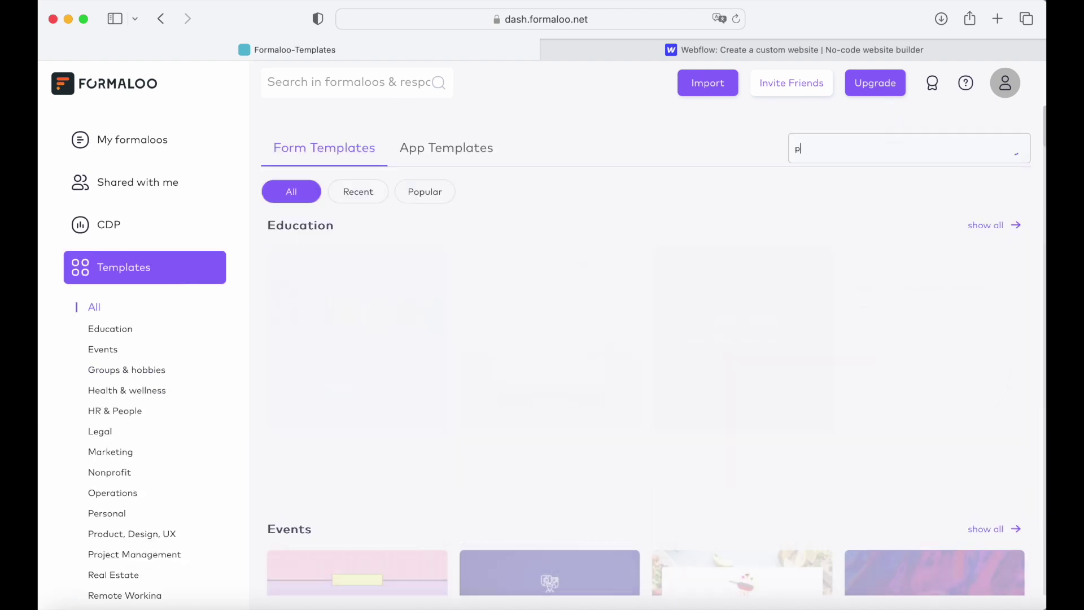
text(personalit)
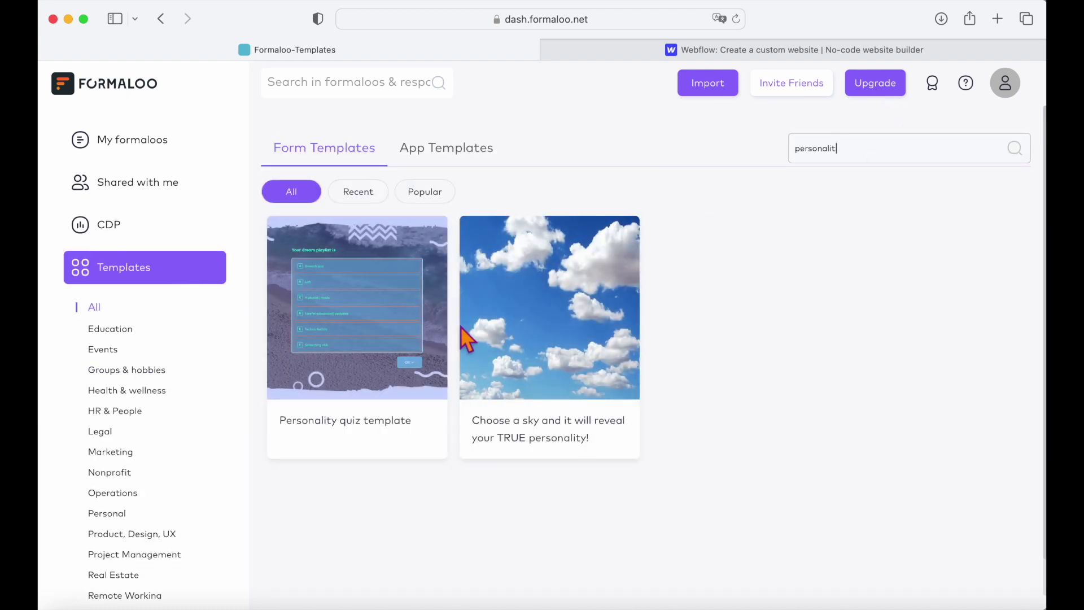
click(358, 334)
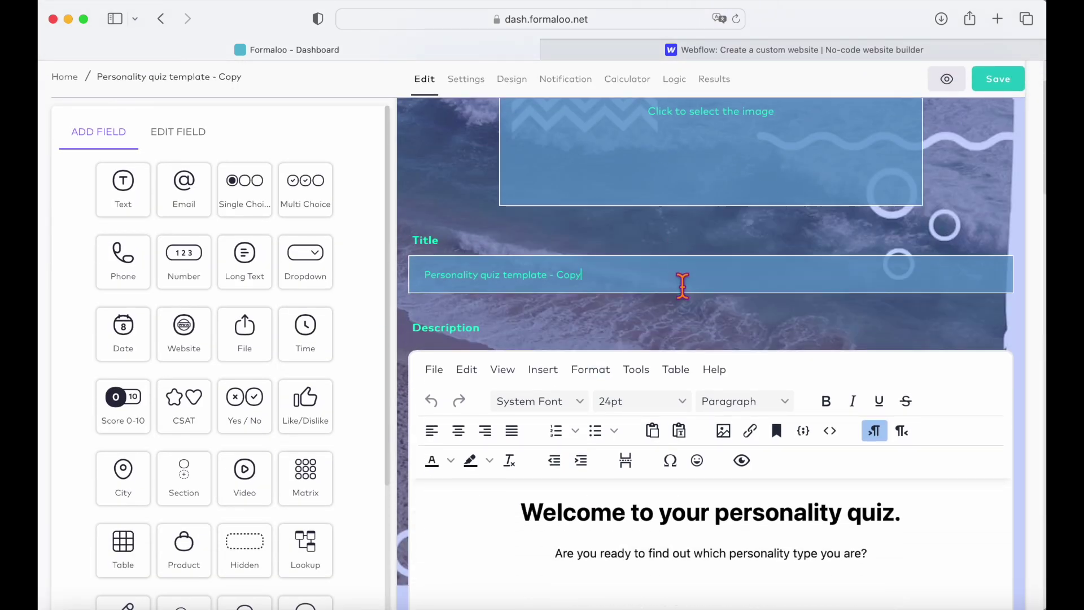
scroll(686, 317, down, 5)
- Select the quiz's name question and review the Design settings
click(584, 347)
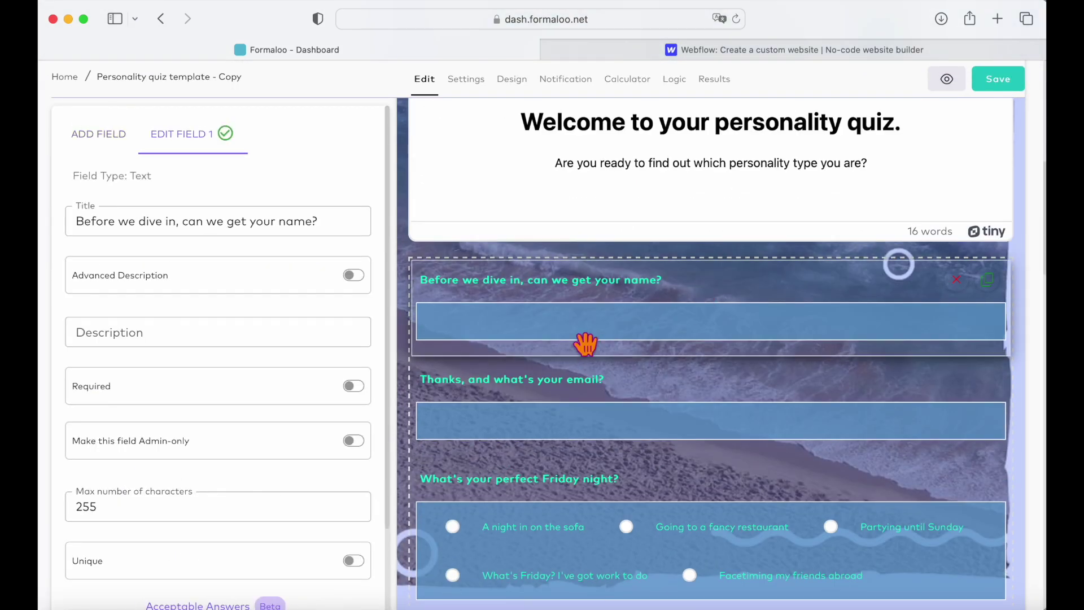
click(512, 79)
scroll(327, 387, down, 5)
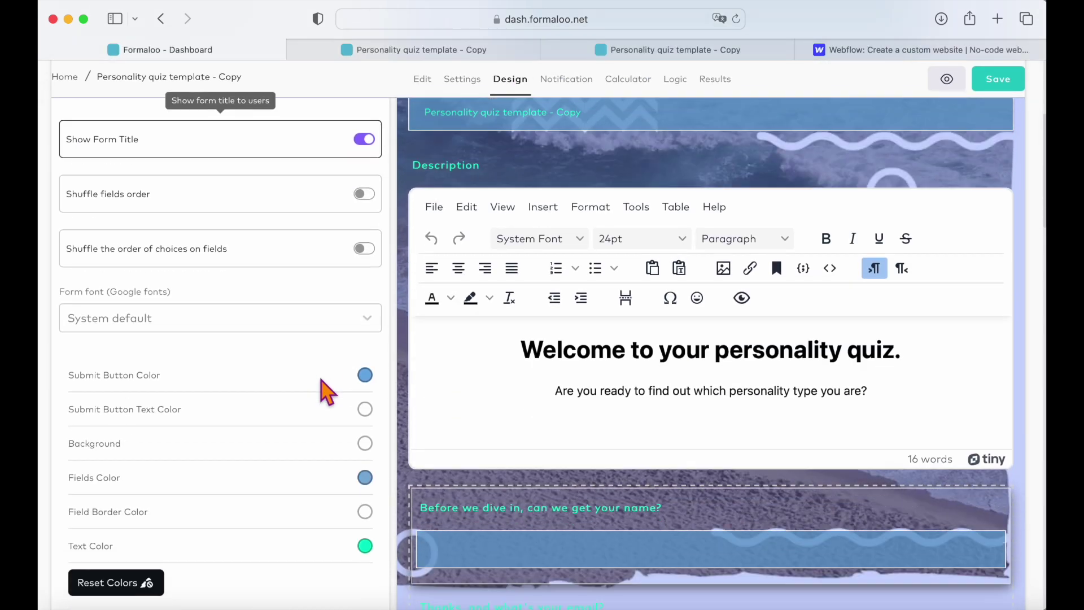
scroll(327, 387, down, 5)
scroll(322, 388, down, 3)
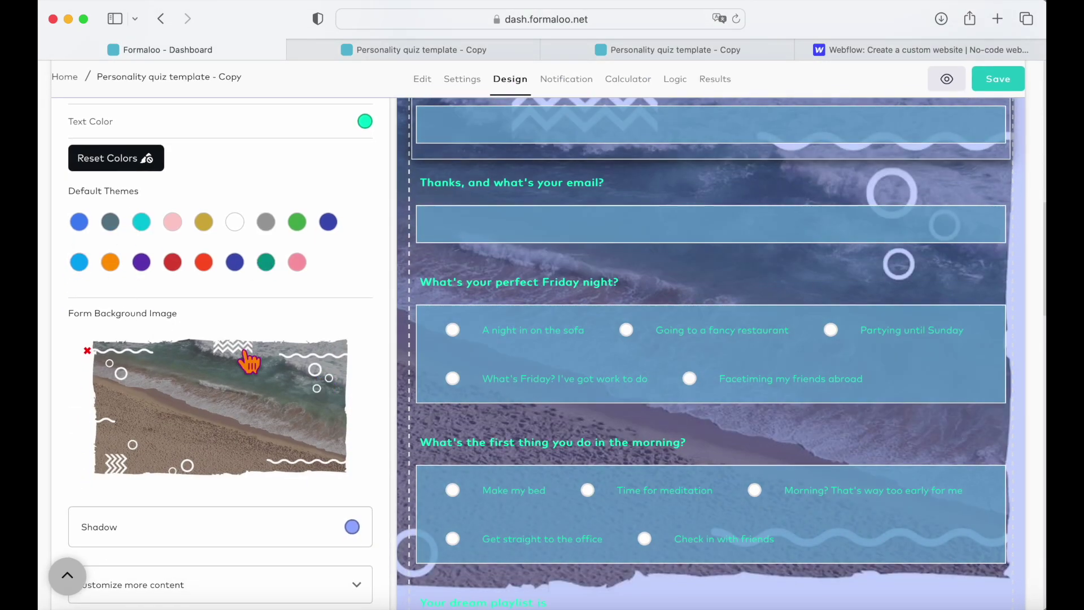
scroll(249, 360, down, 2)
- Zoom and pan the Logic flowchart to question 6's Idealist, Champion, Doer, Supervisor, Provider branches
click(673, 81)
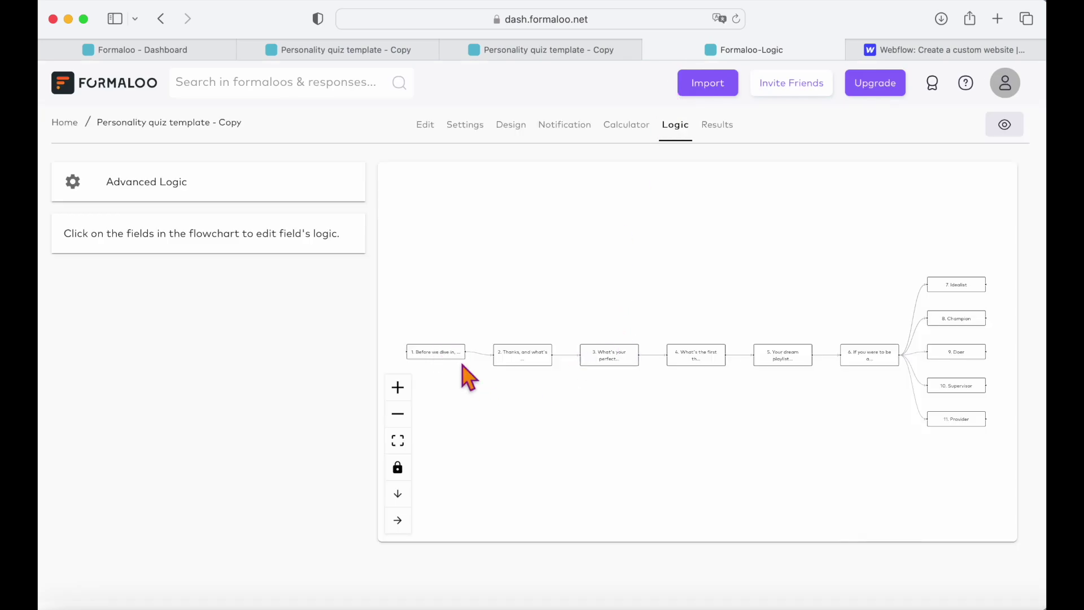
drag(688, 439, 478, 383)
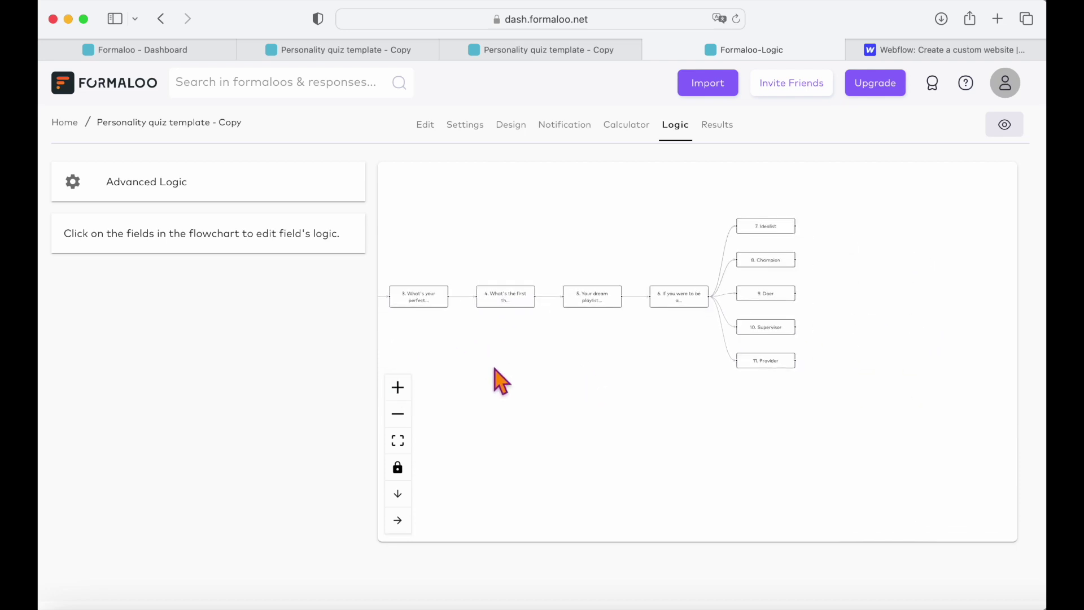
click(397, 387)
drag(613, 349, 590, 414)
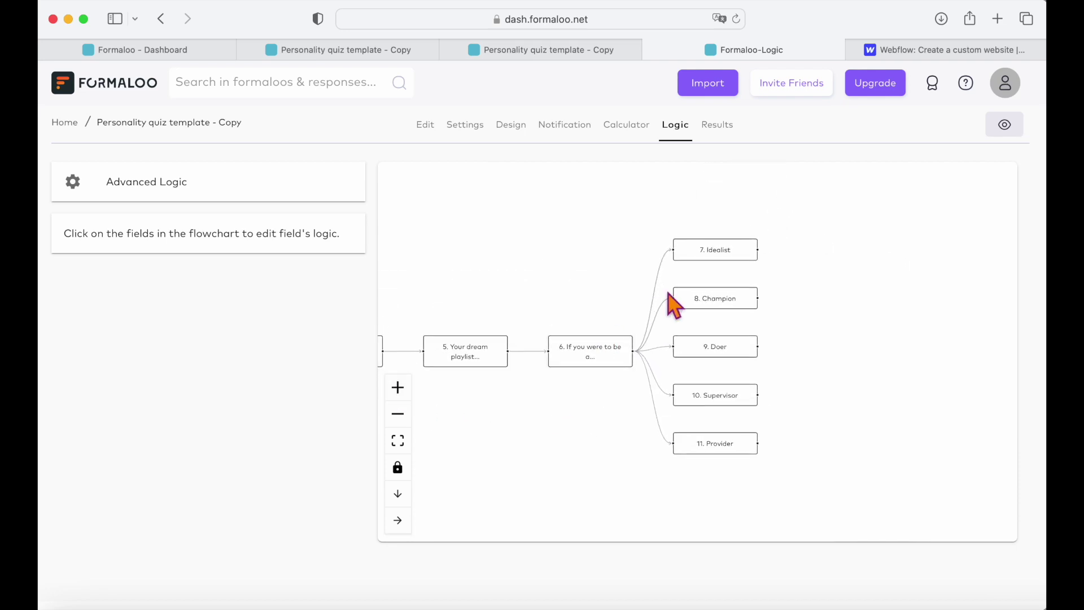
click(161, 201)
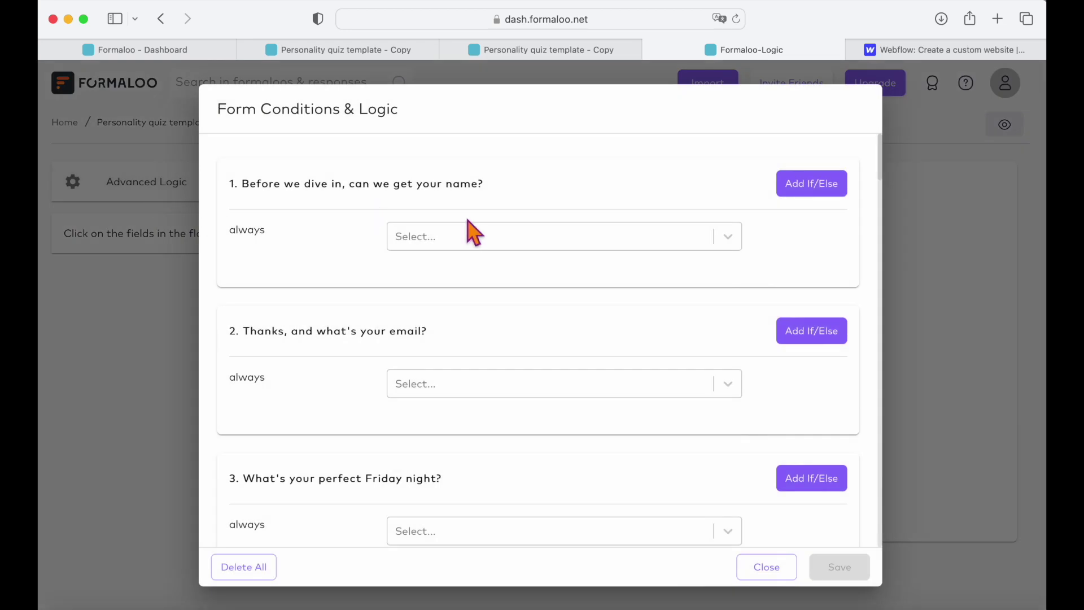
scroll(677, 289, down, 2)
scroll(686, 293, down, 9)
scroll(703, 251, down, 14)
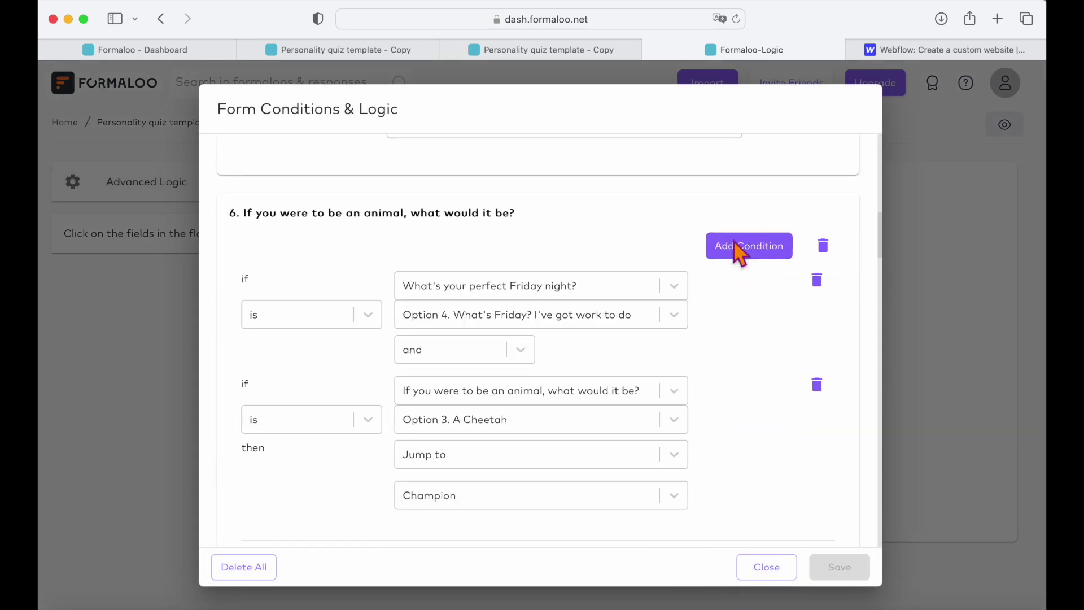
scroll(704, 248, down, 4)
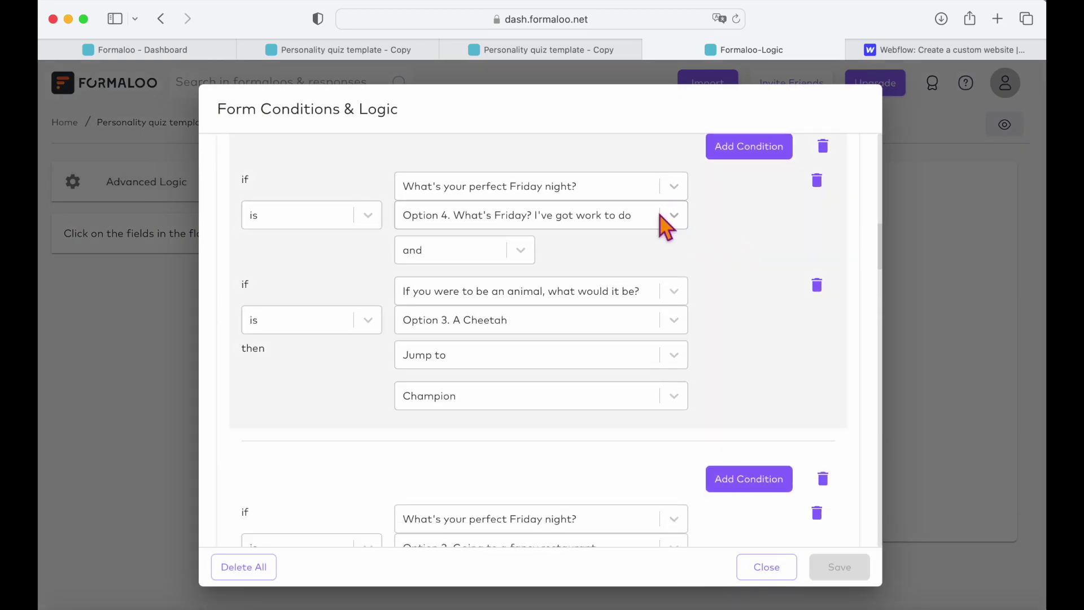
click(682, 364)
click(675, 396)
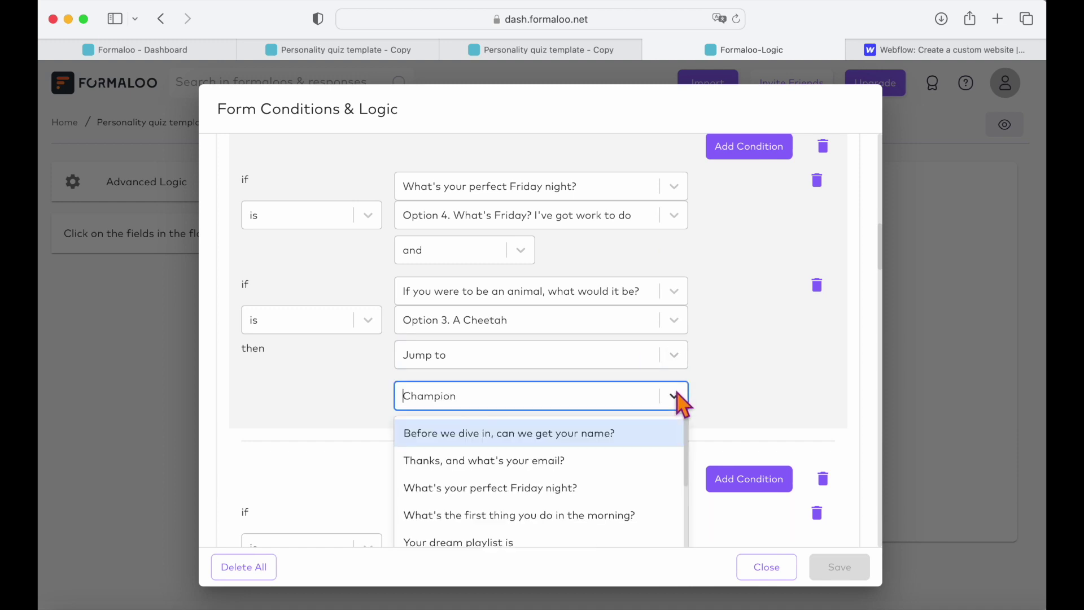
scroll(653, 435, down, 2)
scroll(637, 509, down, 2)
scroll(738, 431, down, 3)
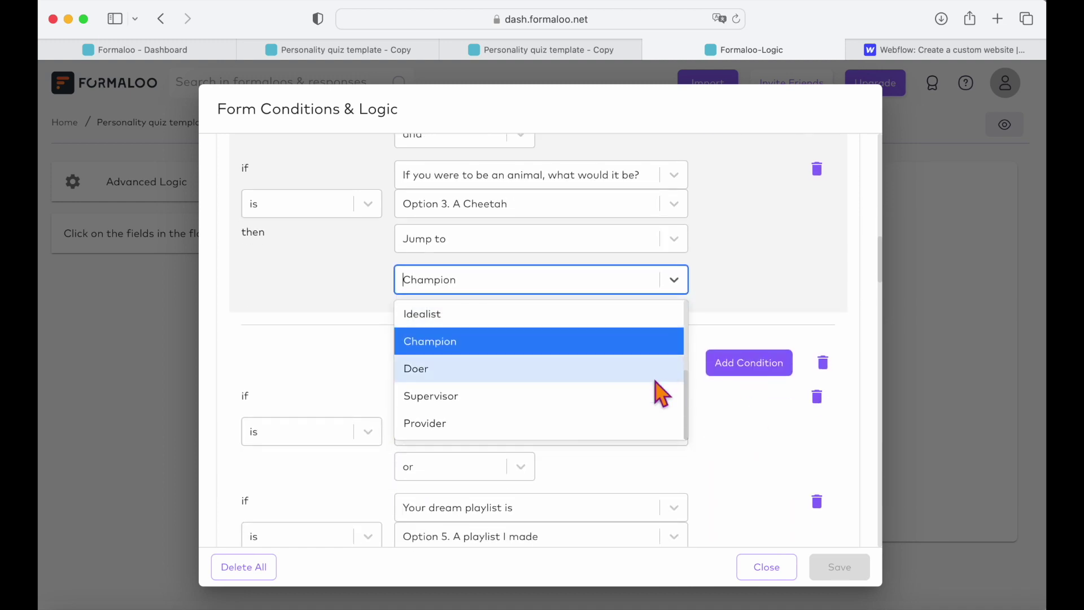
scroll(659, 387, up, 5)
scroll(707, 316, up, 2)
click(678, 332)
scroll(678, 272, up, 3)
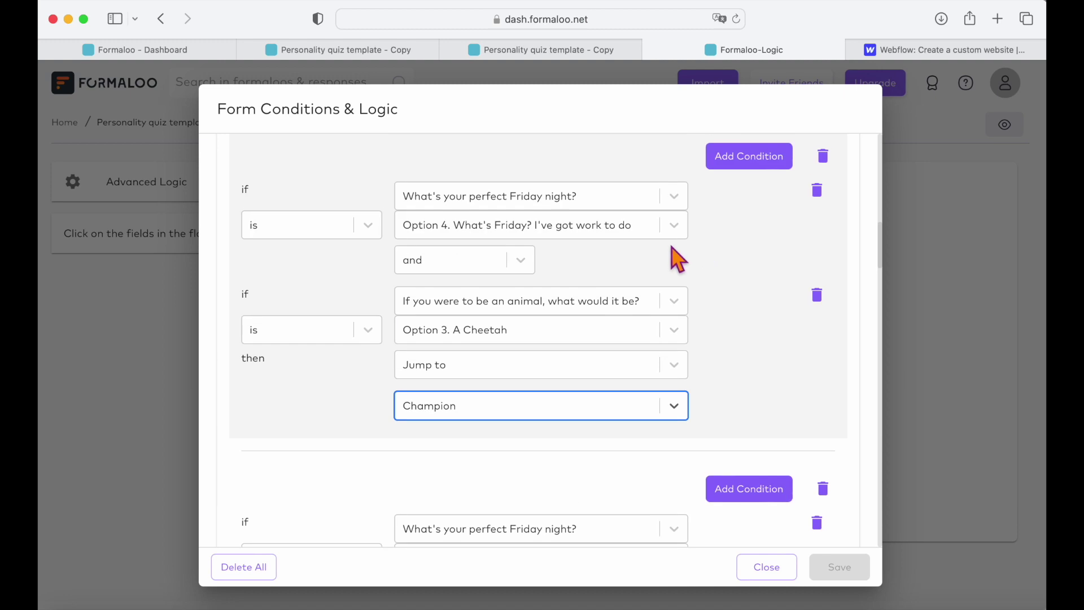
click(678, 228)
click(726, 307)
click(520, 262)
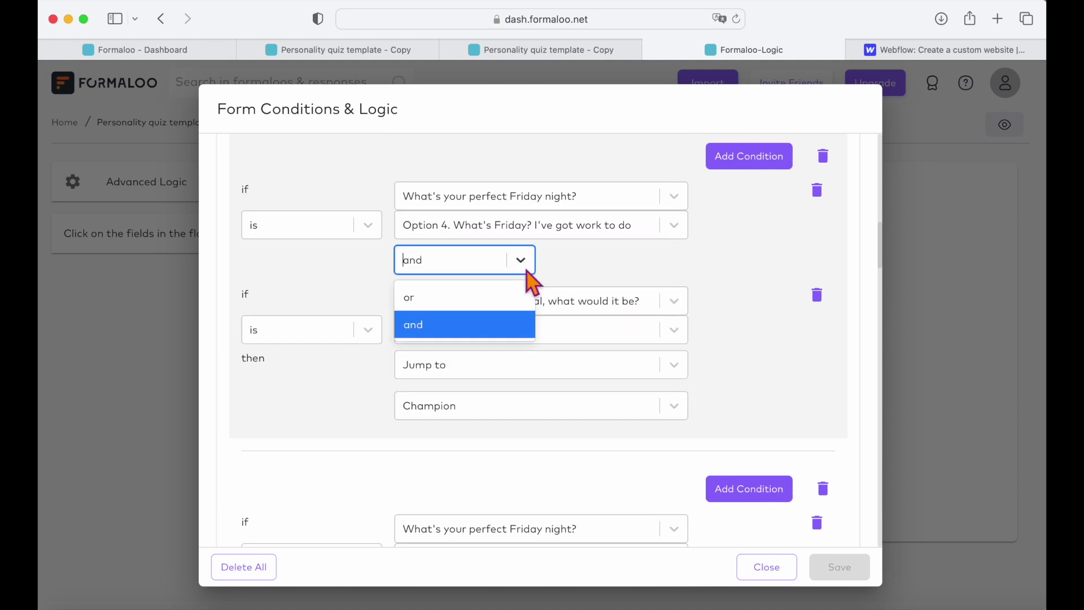
click(516, 322)
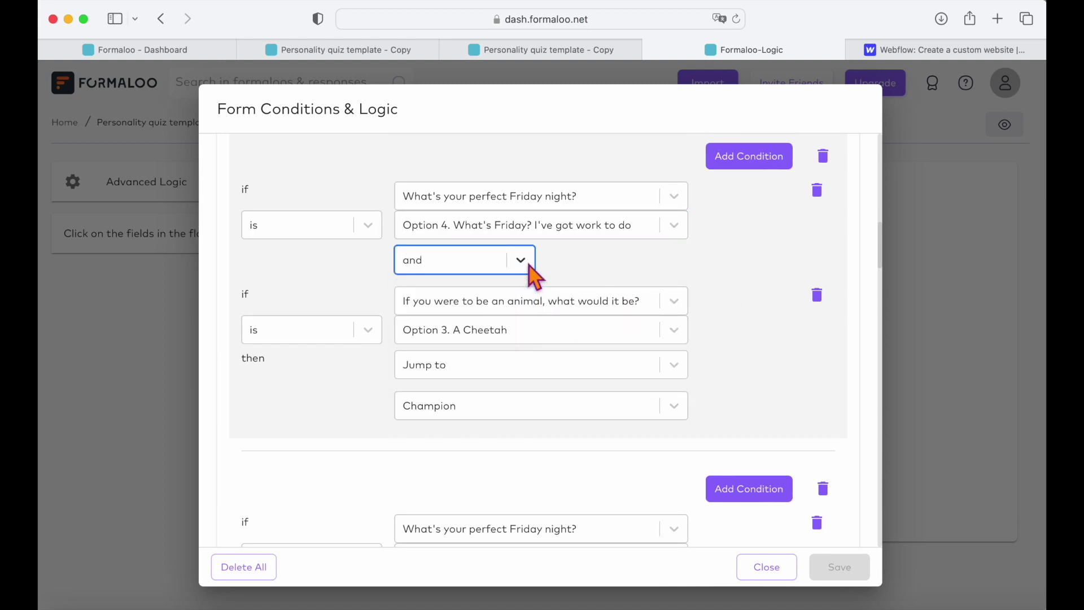
click(678, 303)
scroll(683, 338, down, 1)
scroll(679, 356, up, 2)
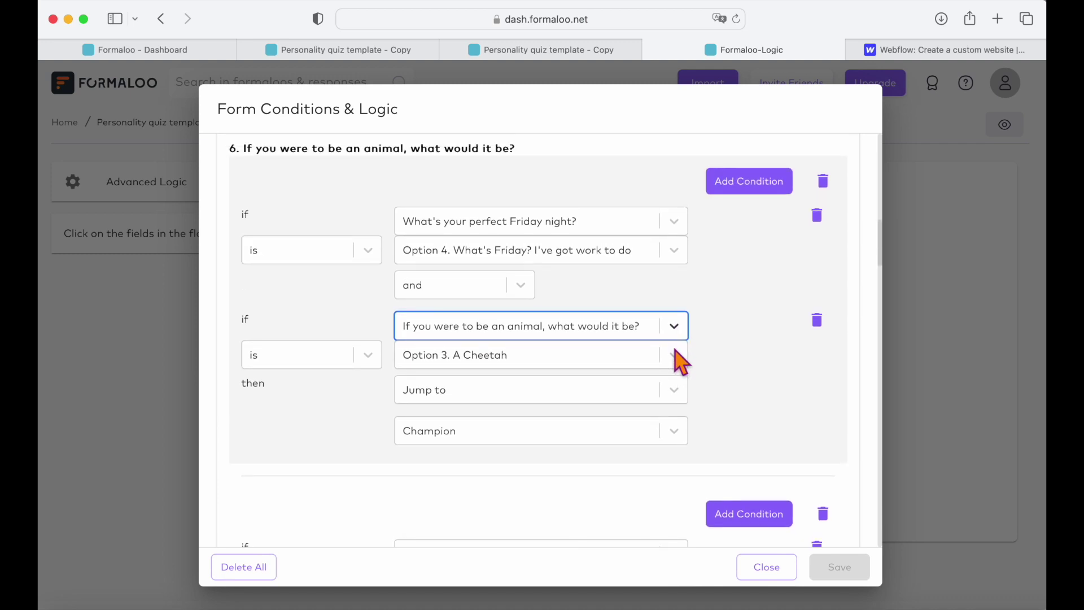
- Set the quiz to Single step form type, save, and reopen the Advanced Logic rules
click(763, 569)
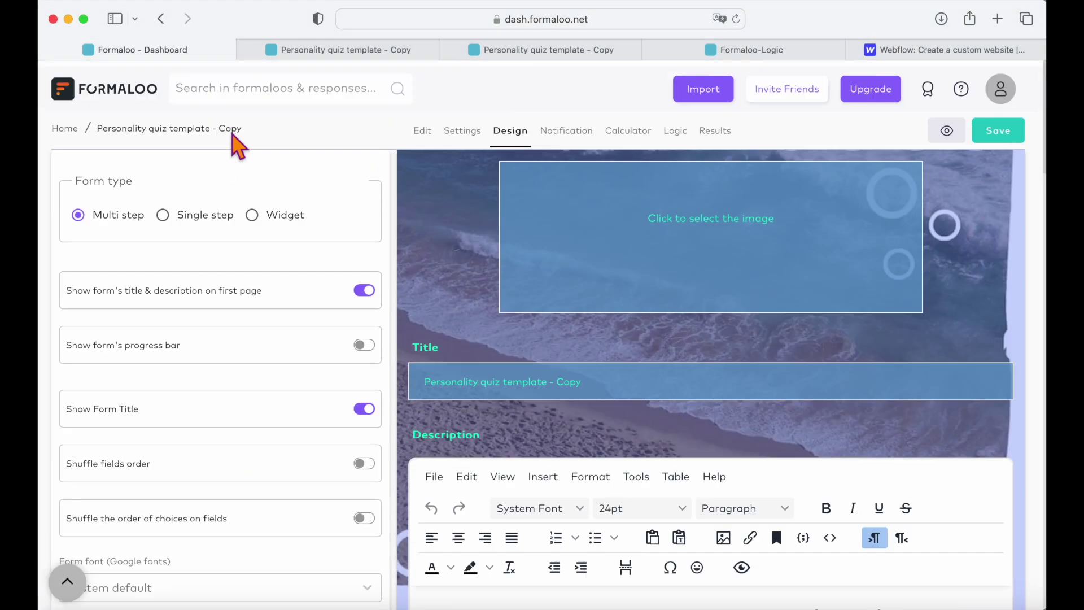
click(163, 208)
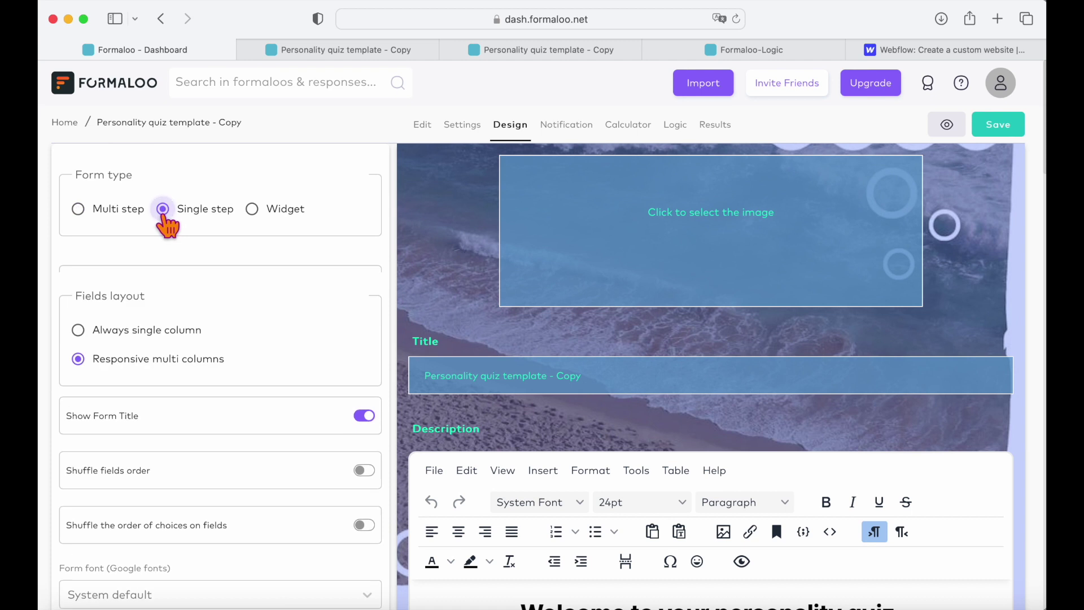
click(998, 125)
click(332, 213)
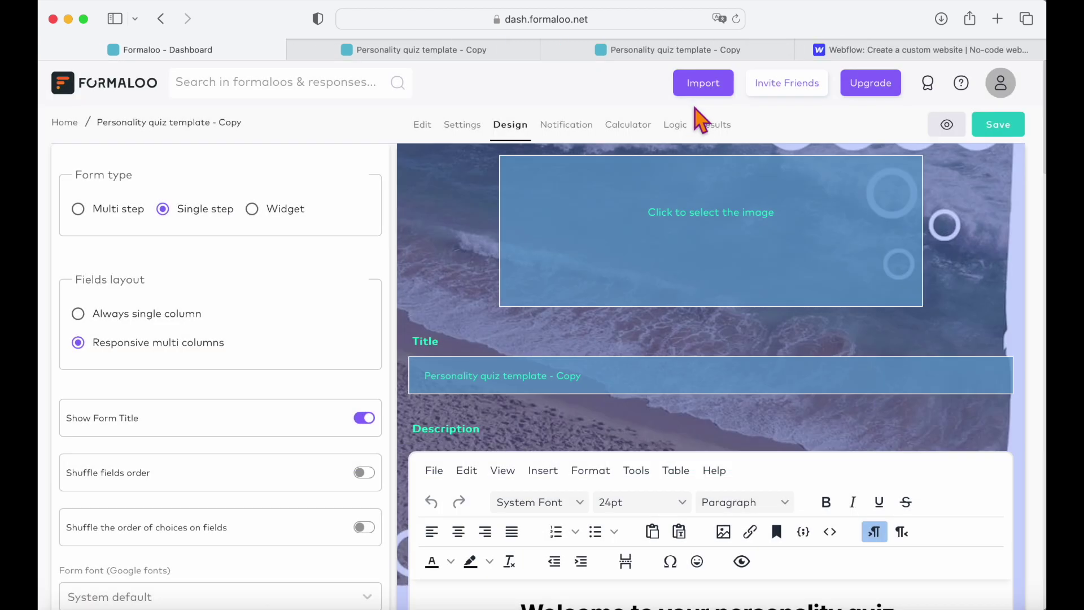
click(675, 124)
click(260, 194)
scroll(467, 376, down, 3)
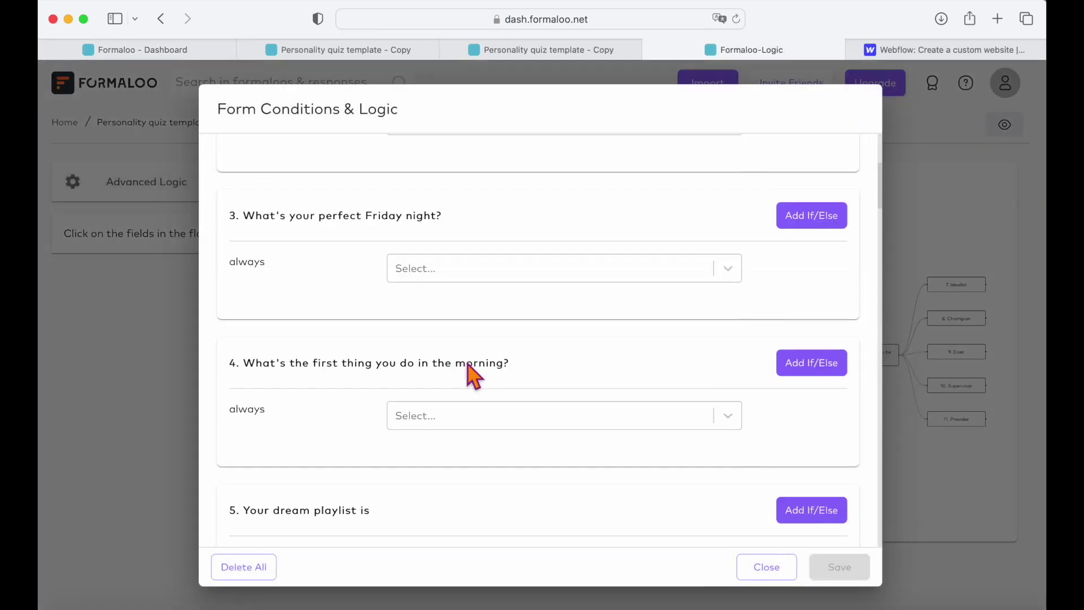
scroll(467, 376, down, 5)
scroll(508, 399, down, 1)
scroll(554, 434, down, 3)
scroll(556, 434, down, 3)
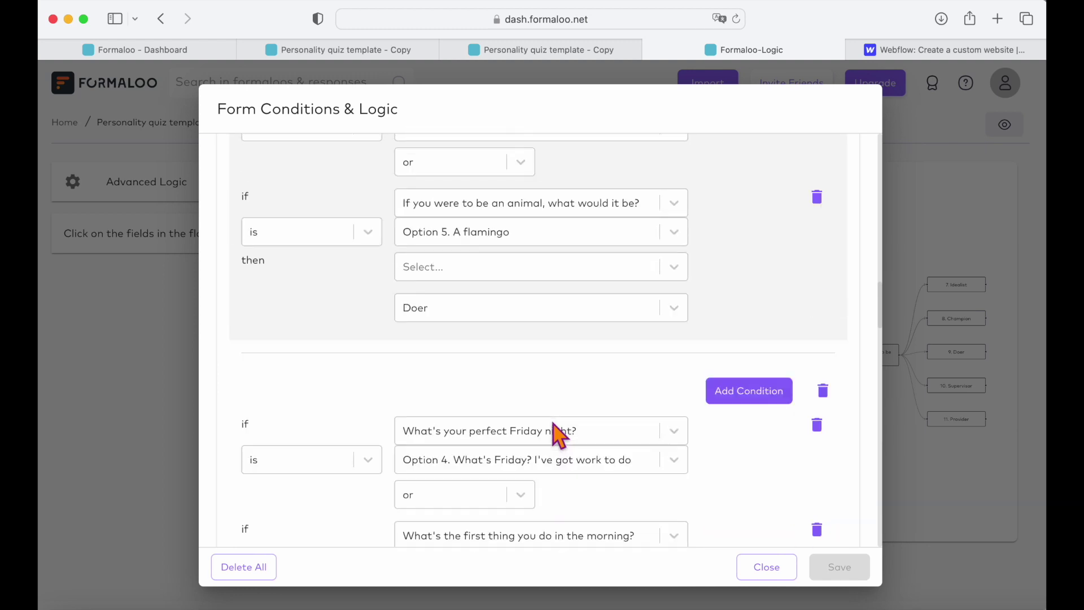
scroll(555, 434, down, 2)
scroll(554, 434, down, 2)
scroll(555, 434, down, 2)
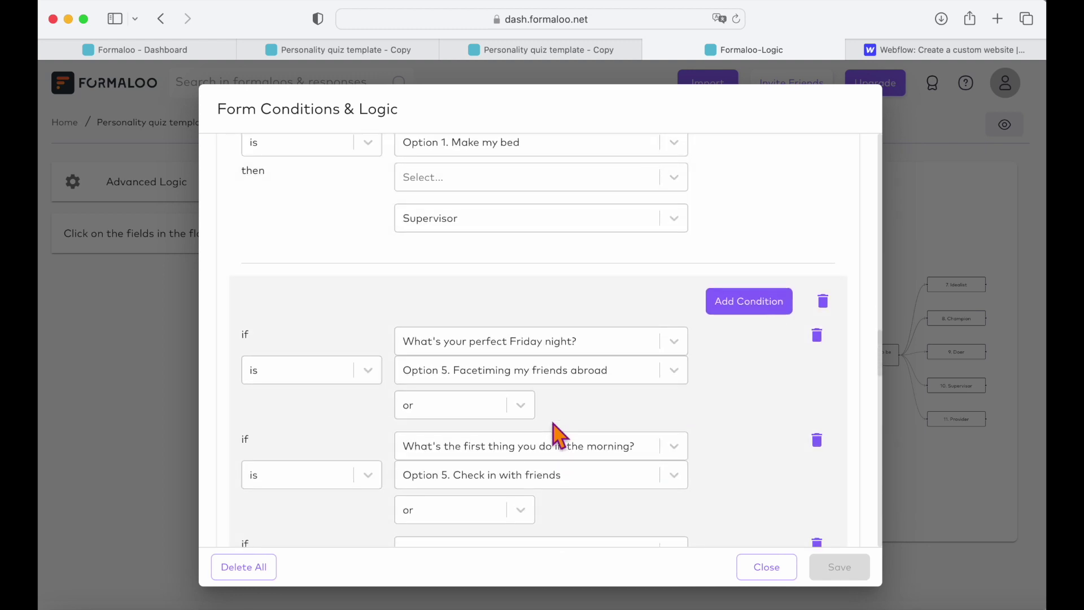
- Enable 'Send me a notification email for each response' and begin a forwarding address
click(756, 568)
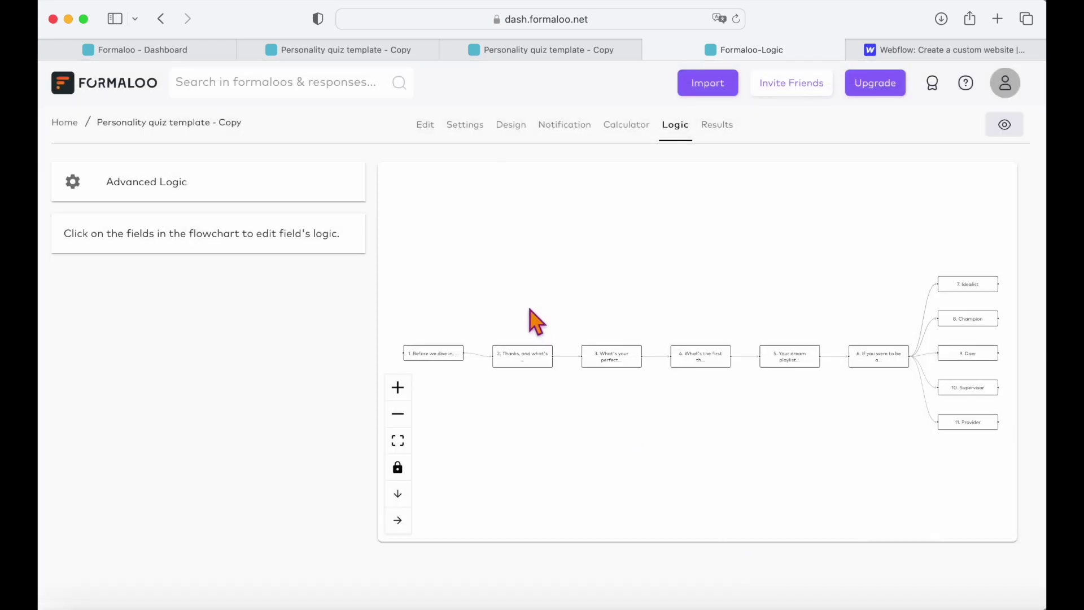
click(564, 124)
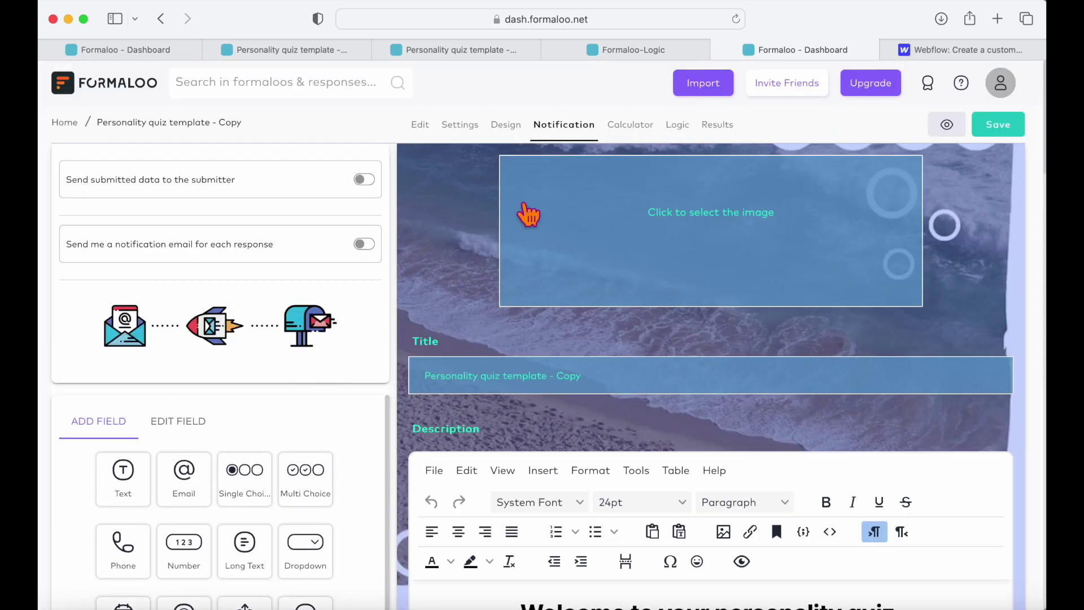
click(364, 246)
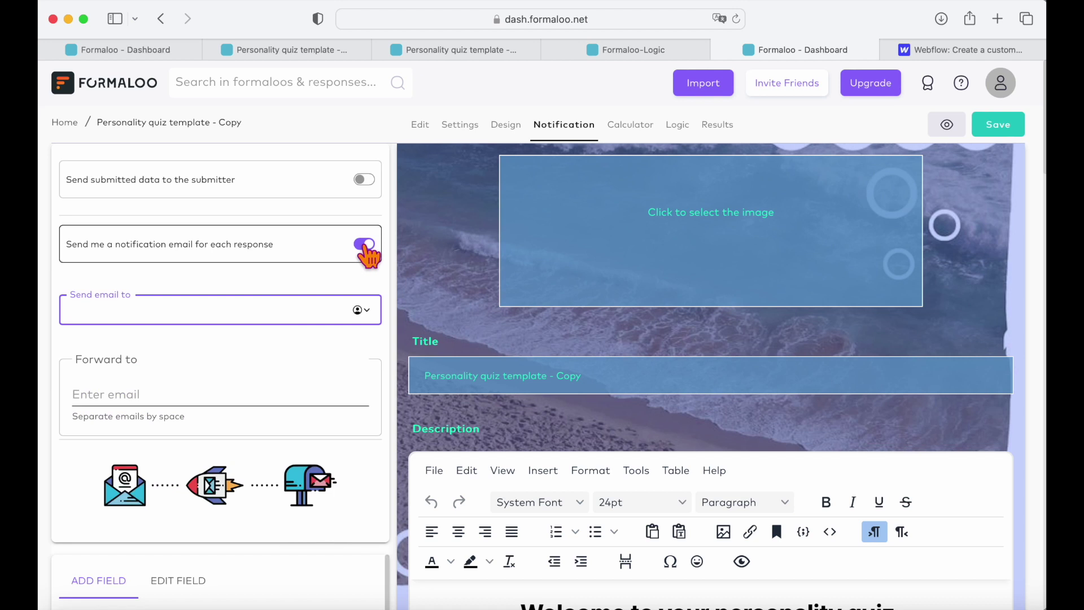
click(208, 403)
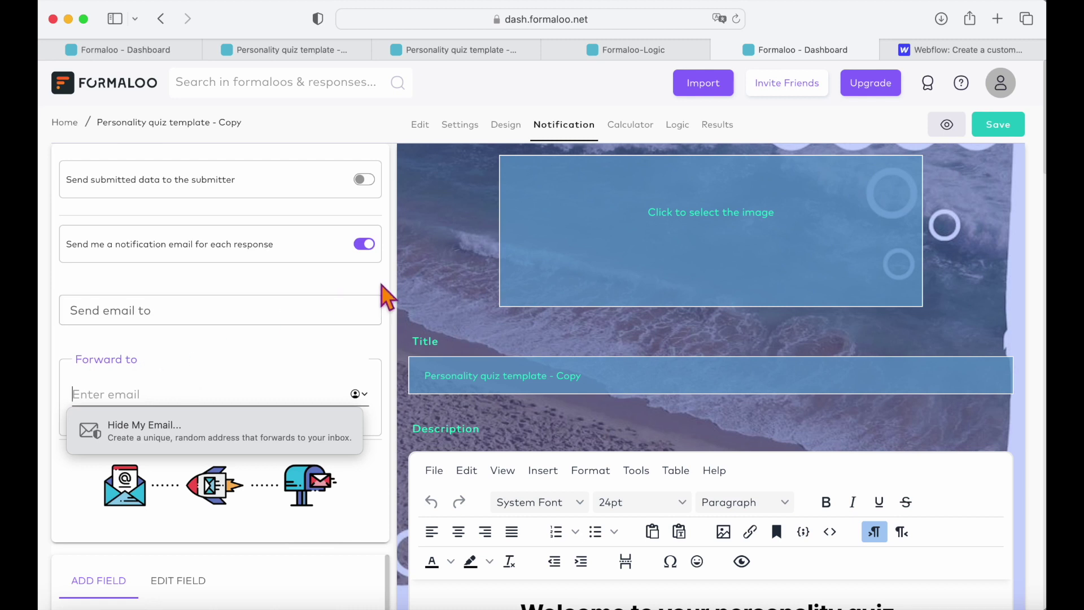
scroll(458, 292, down, 2)
scroll(457, 292, down, 3)
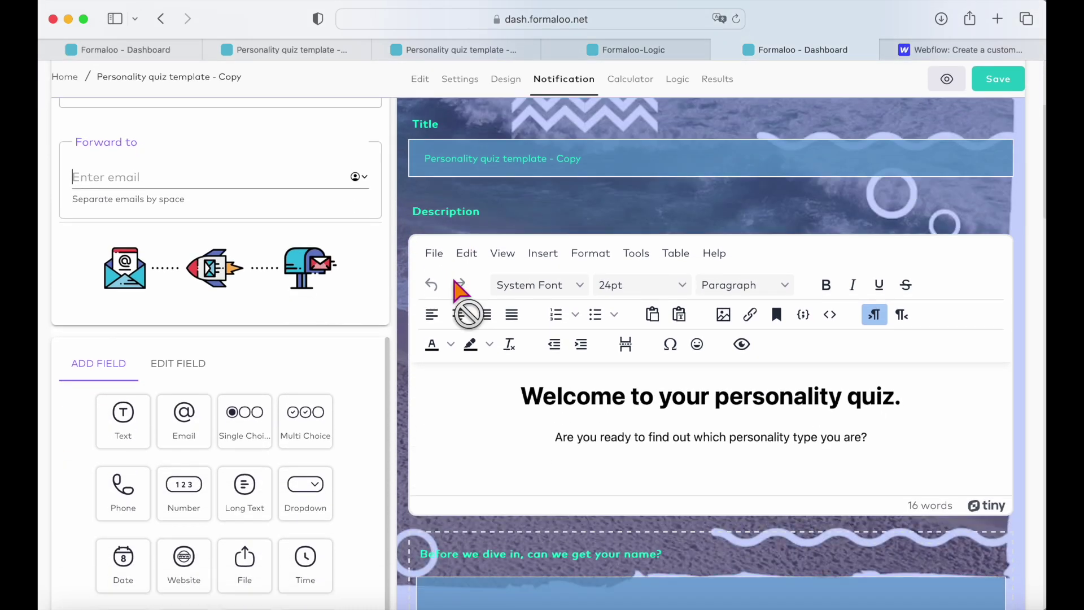
scroll(455, 286, up, 5)
- Leave the editor, open the quiz copy's embed page, and generate its Script code
click(145, 92)
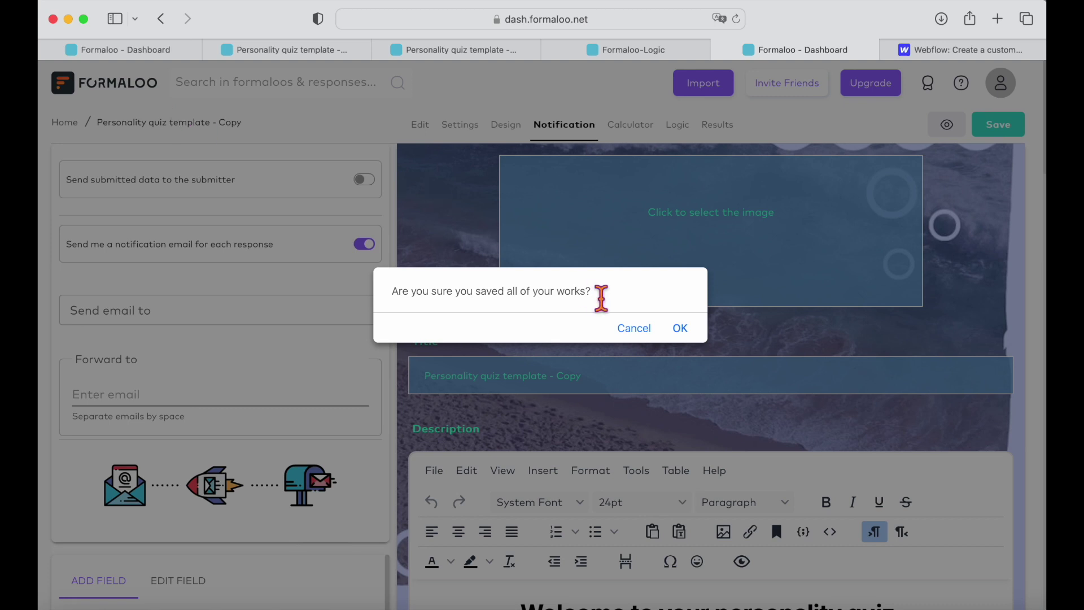
click(680, 329)
scroll(475, 449, down, 2)
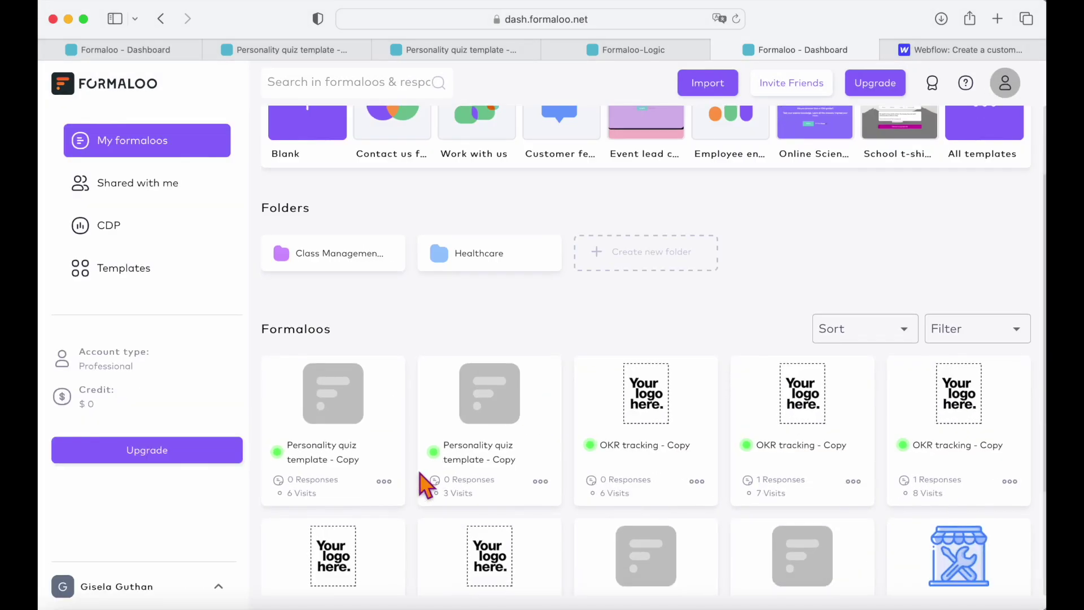
click(383, 481)
click(437, 576)
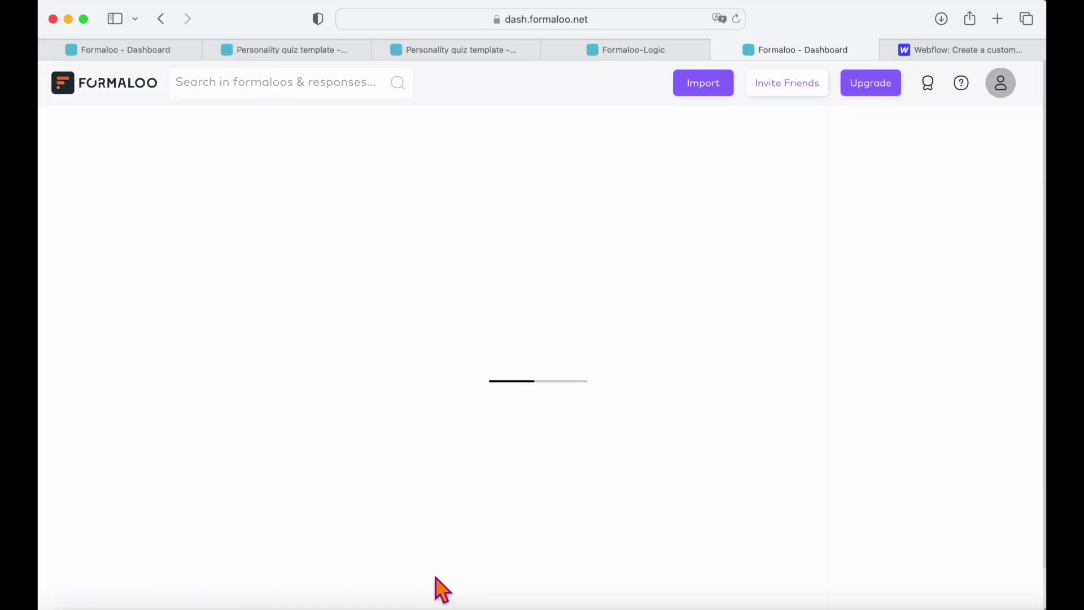
scroll(496, 401, down, 2)
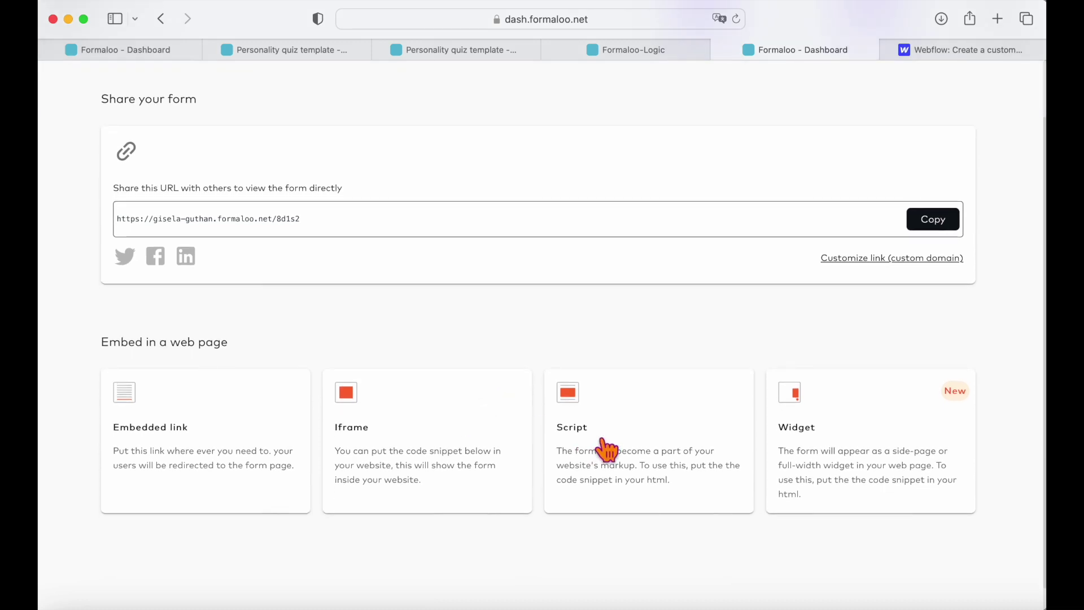
click(623, 448)
scroll(624, 447, up, 2)
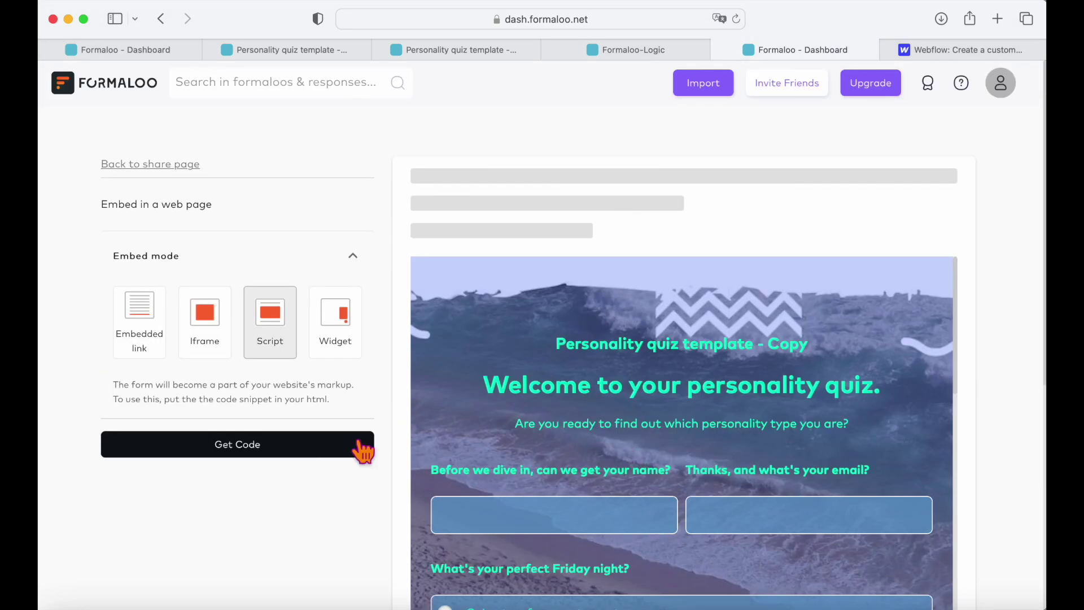
click(323, 457)
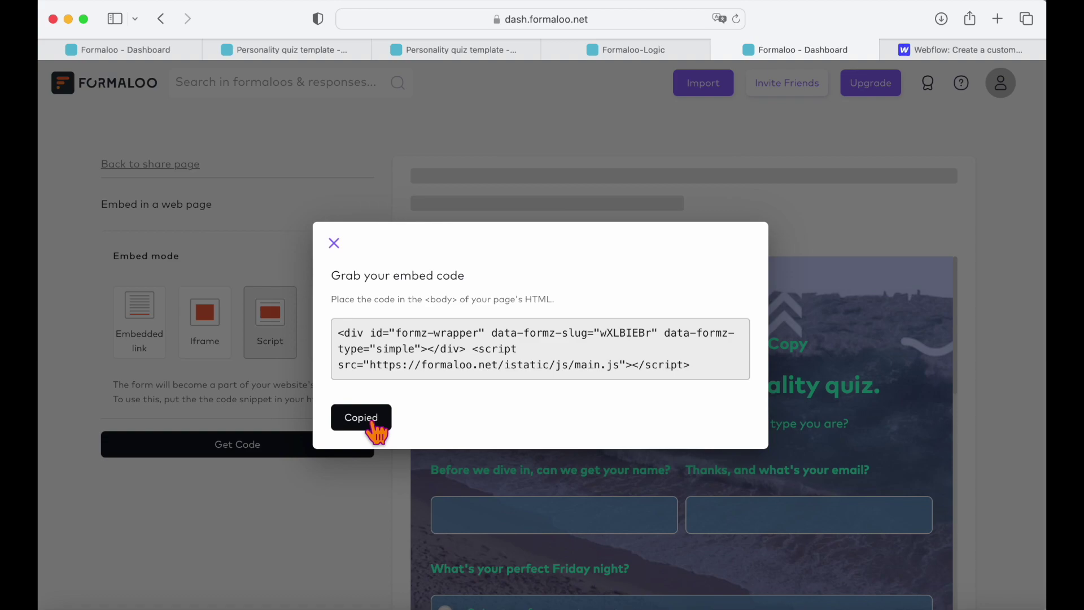
- Paste the Formaloo script into an Embed under the quiz heading and choose a publish destination
click(334, 245)
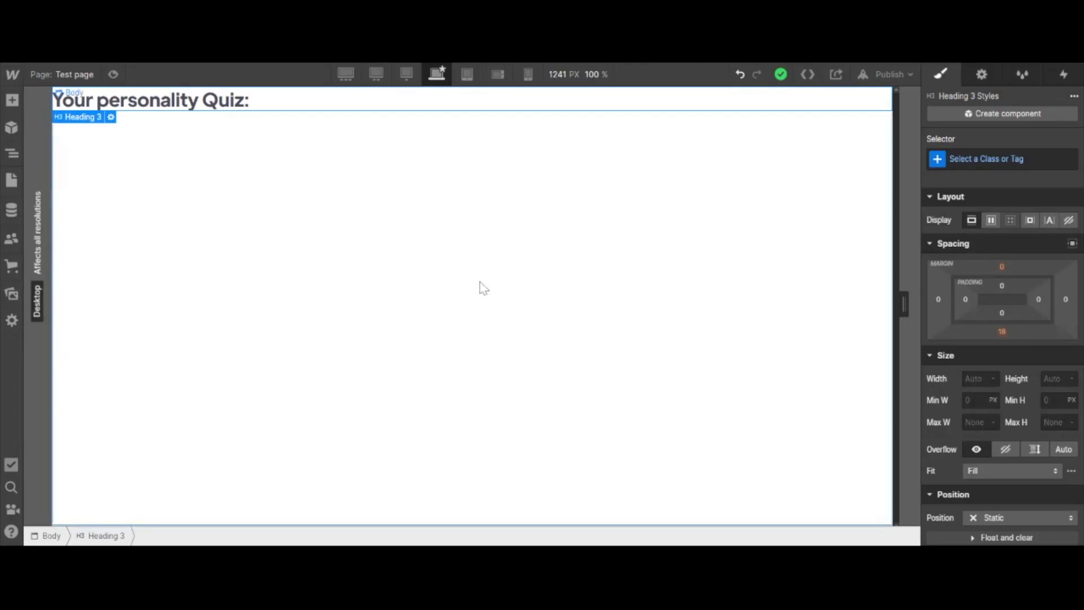
click(481, 288)
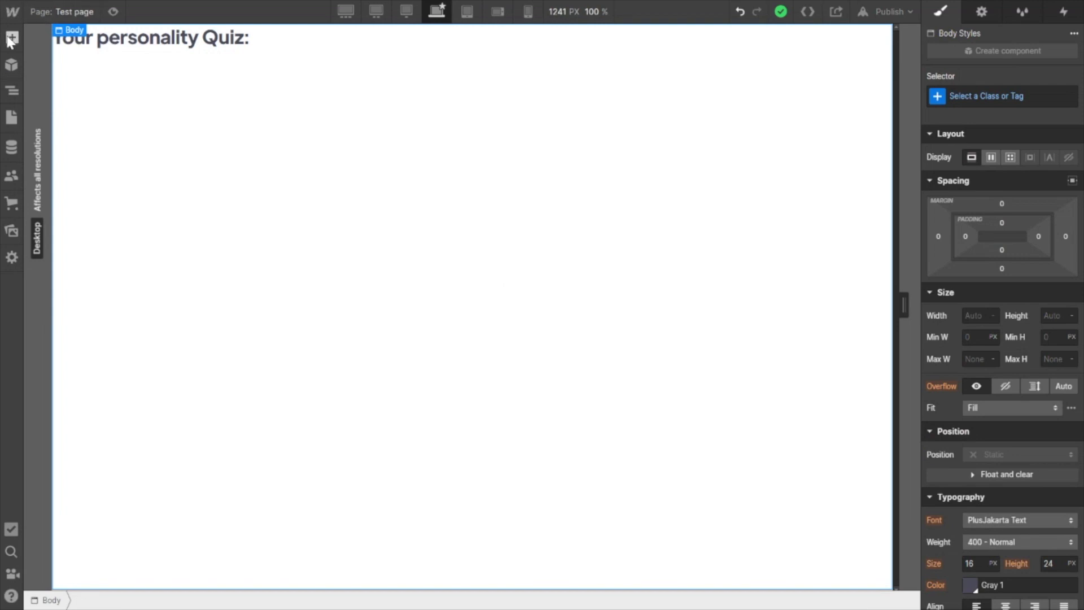
click(10, 39)
scroll(107, 397, down, 10)
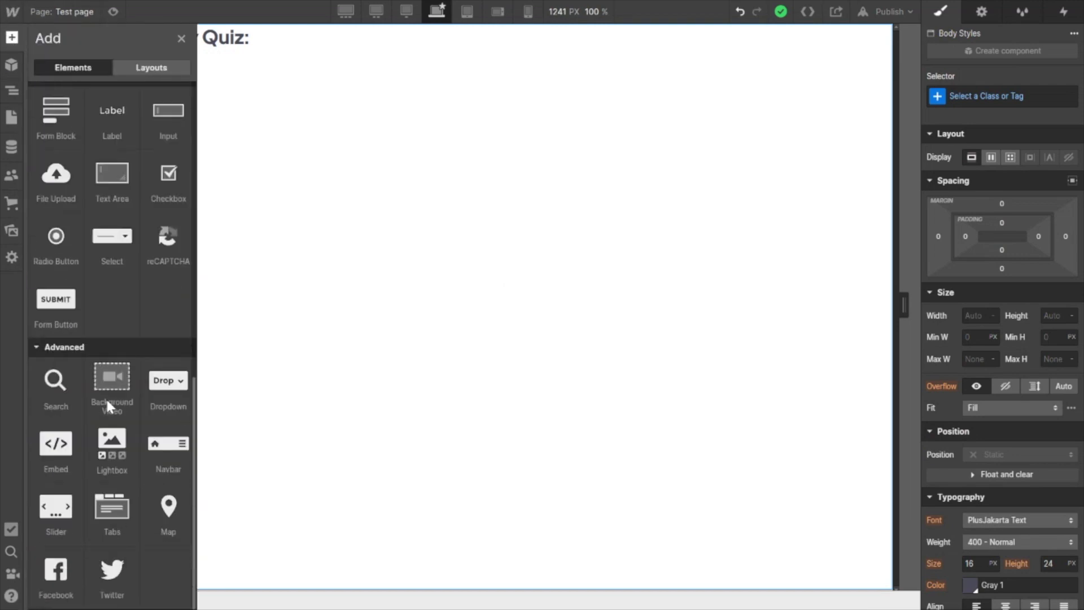
drag(62, 450, 144, 356)
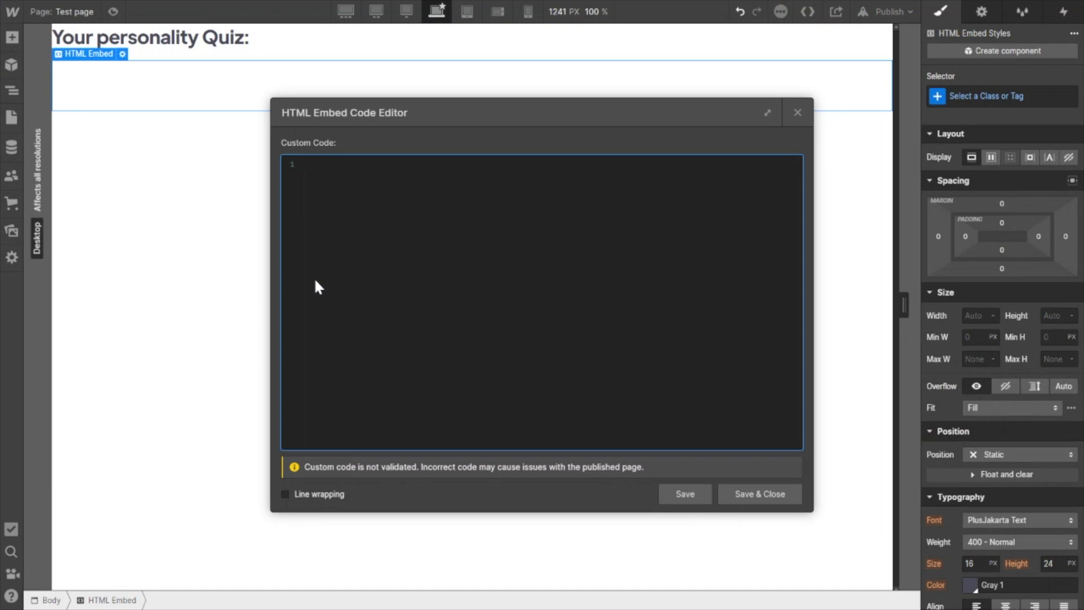
text(<div id="formz-wrapper"         data-formz-slug="VJKD3LEp"         data-formz-type="multi_step"></div>         <script src="https://formaloo.net/istatic/js/main.js"></script>)
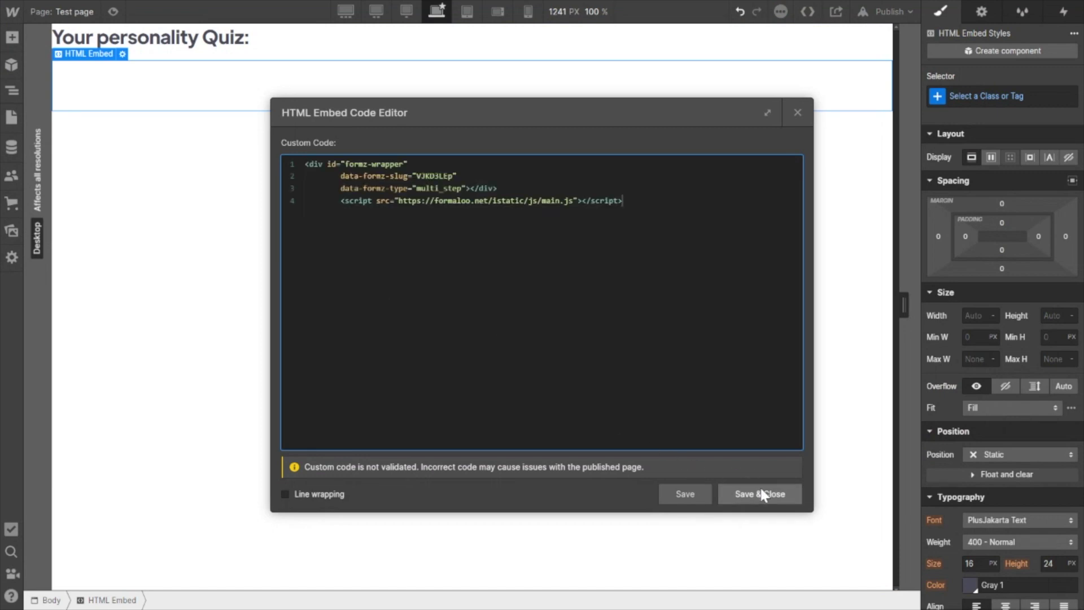
click(760, 494)
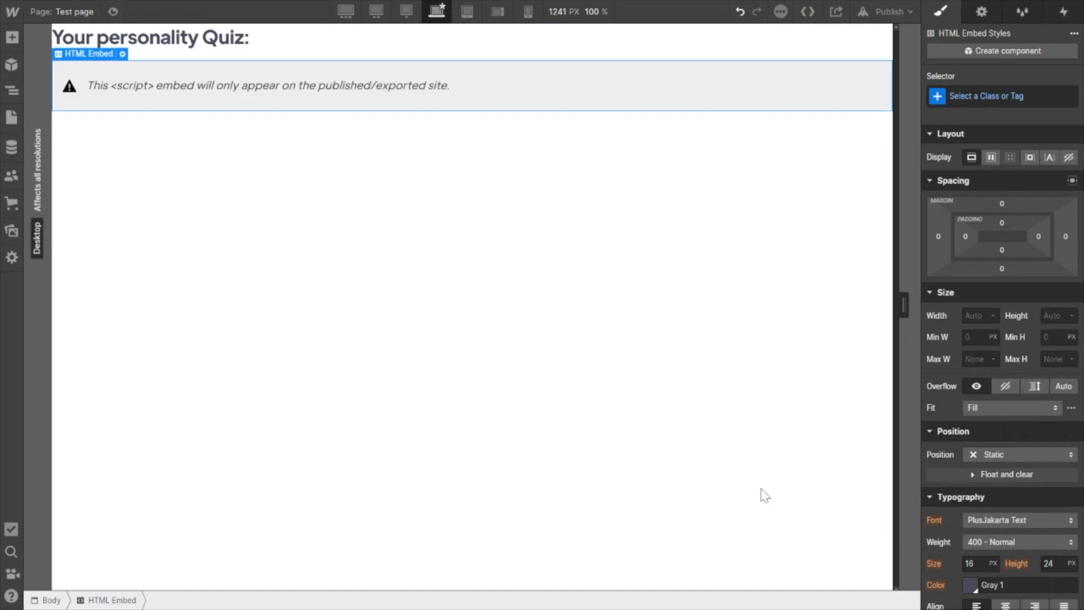
click(909, 13)
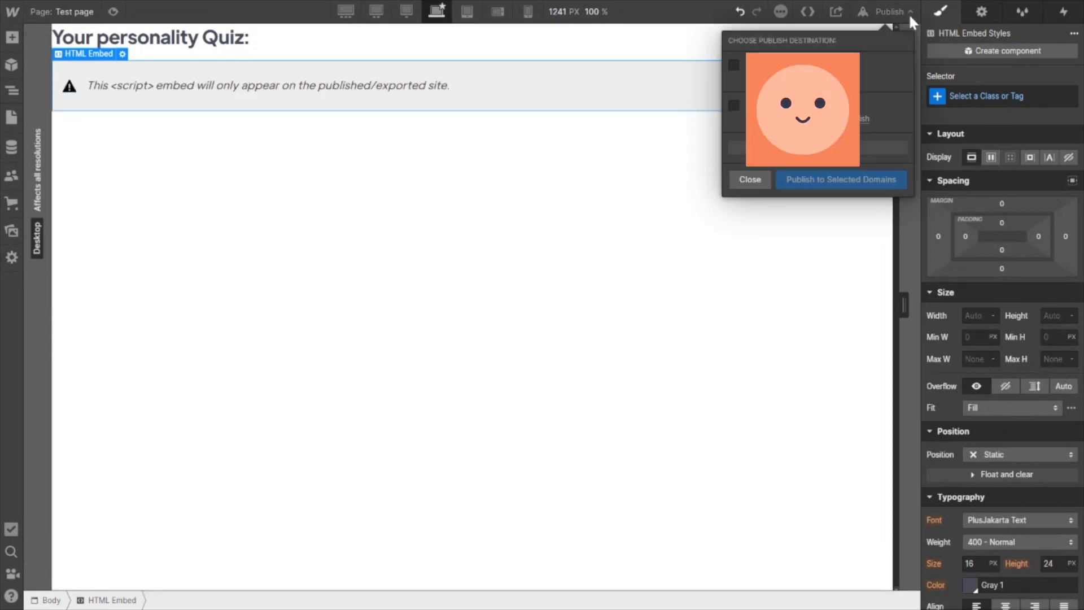
click(733, 66)
- Publish to the selected domain, then start the live quiz with name and email
click(814, 188)
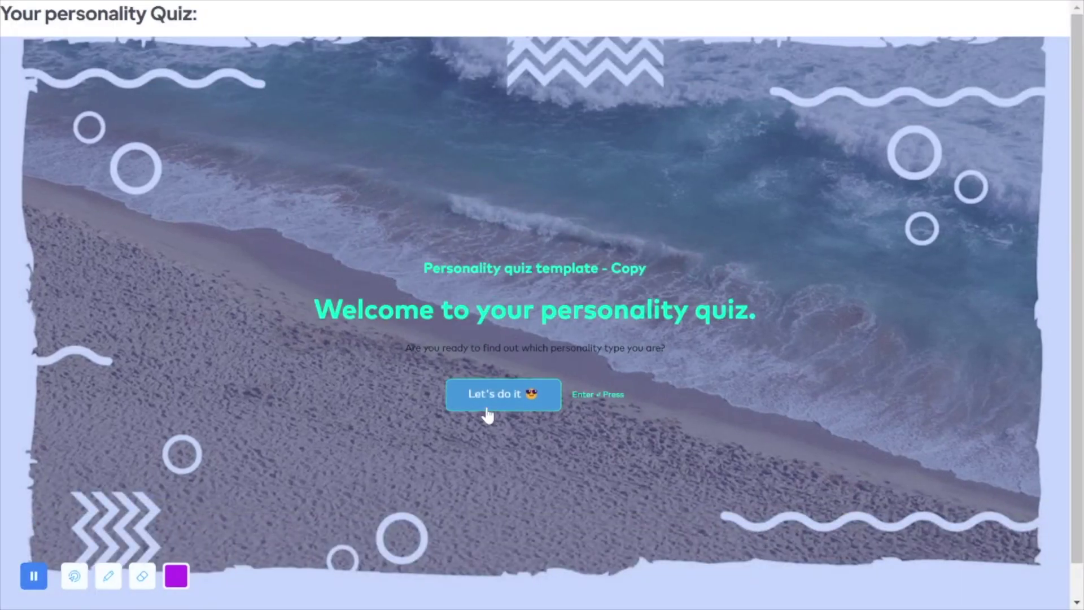
click(488, 412)
text(ima)
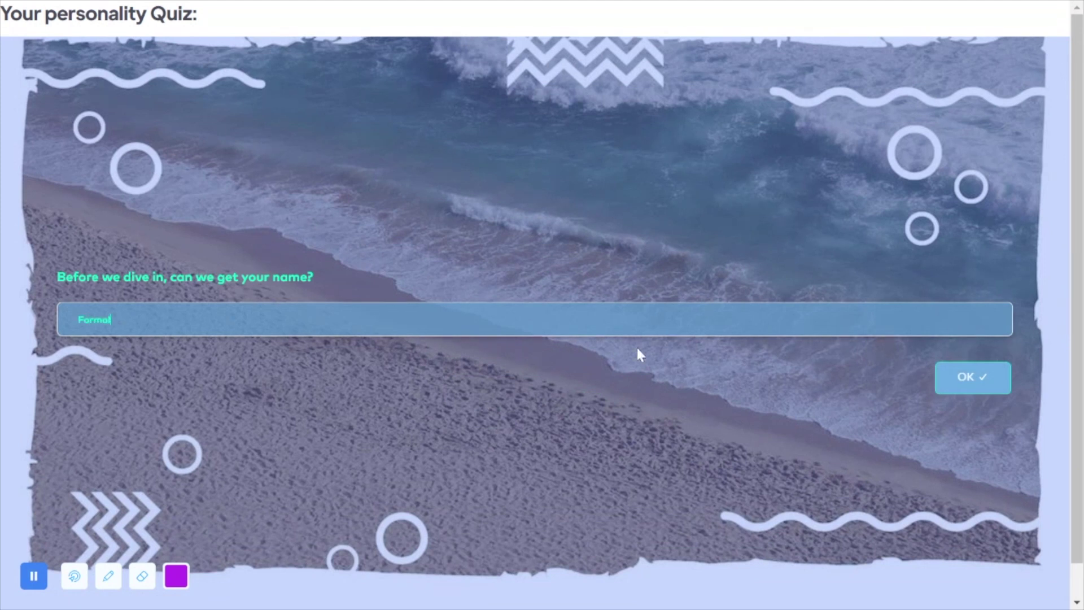
key(Return)
text(Fa)
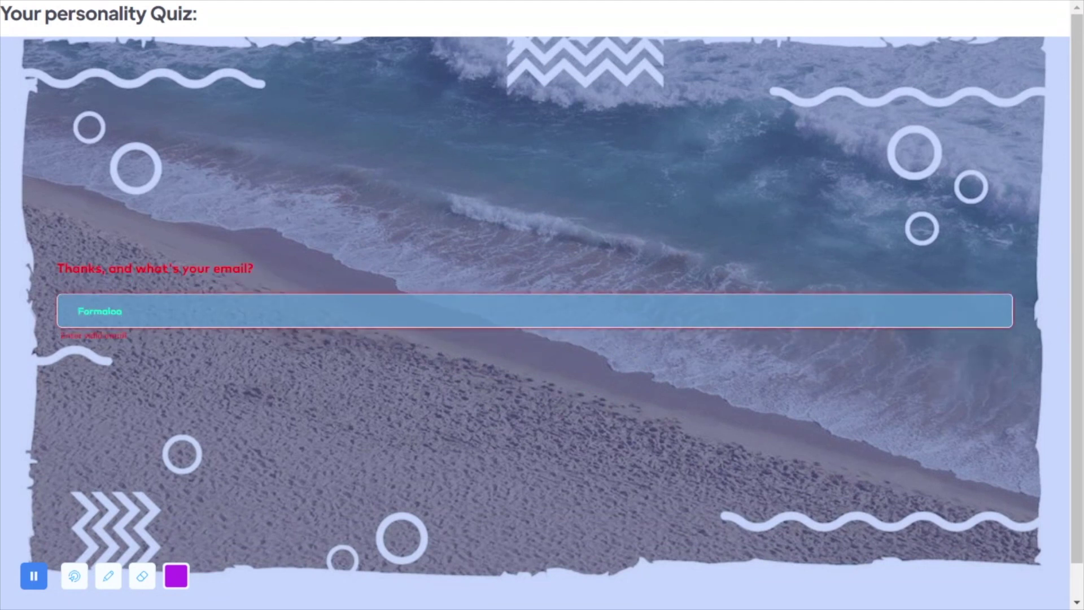
key(Return)
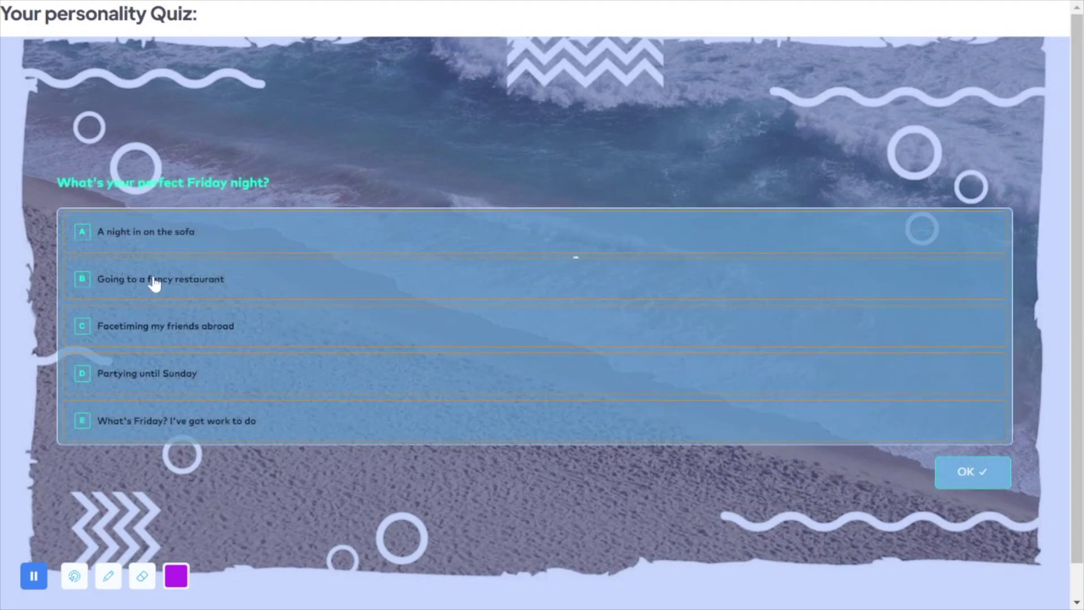
- Answer the Friday night, animal and other questions, then submit the Doer result
click(154, 279)
click(188, 324)
click(175, 249)
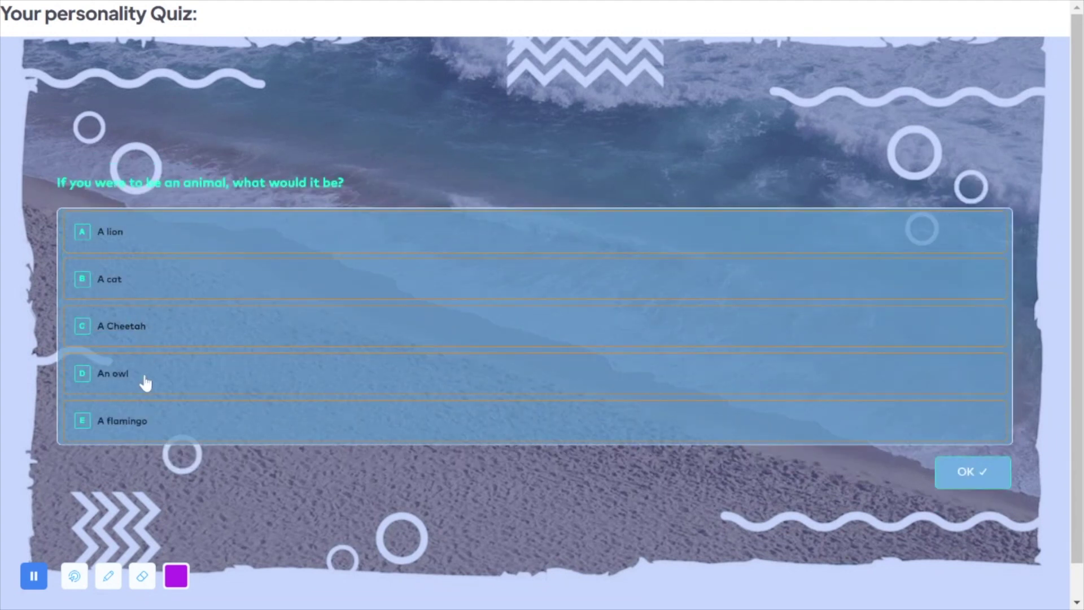
click(146, 380)
click(984, 405)
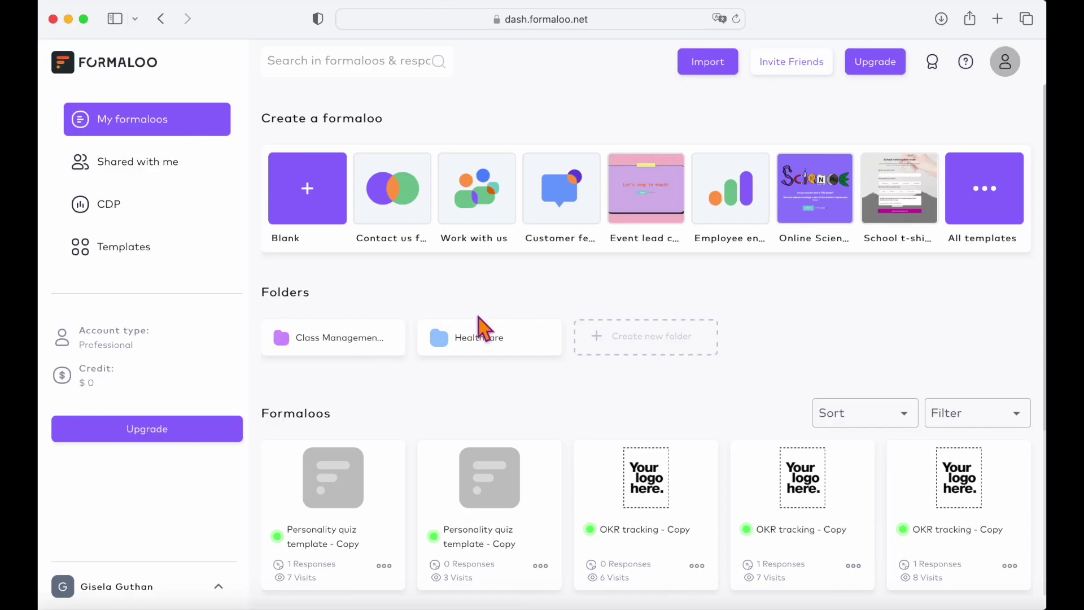
scroll(423, 416, down, 1)
scroll(405, 441, down, 1)
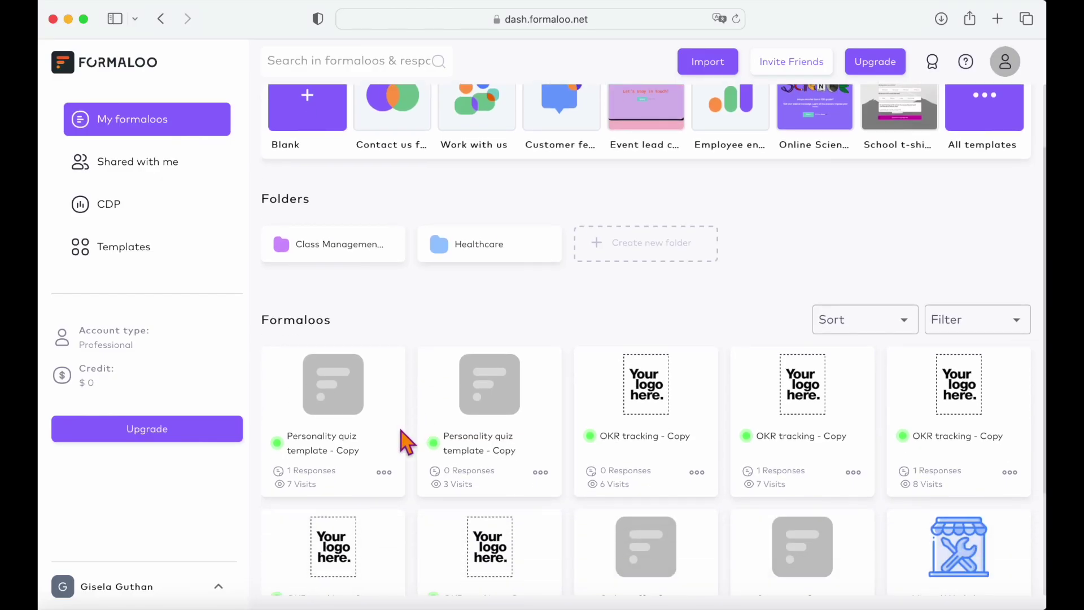
- From the Personality quiz template - Copy summary, reach Integrations & Webhooks and start a new webhook
click(386, 475)
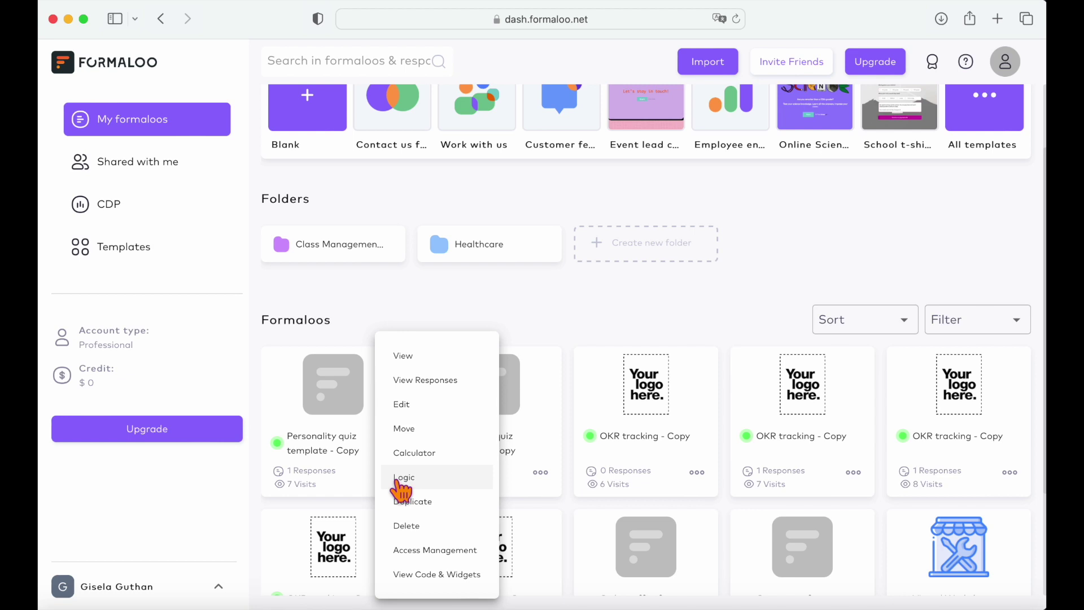
click(465, 386)
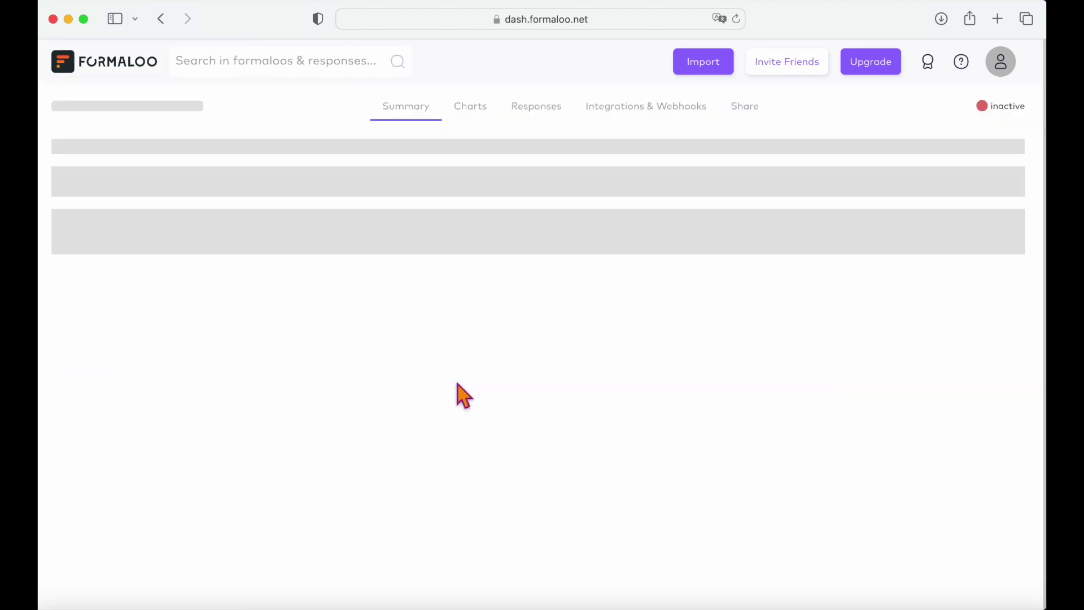
click(653, 117)
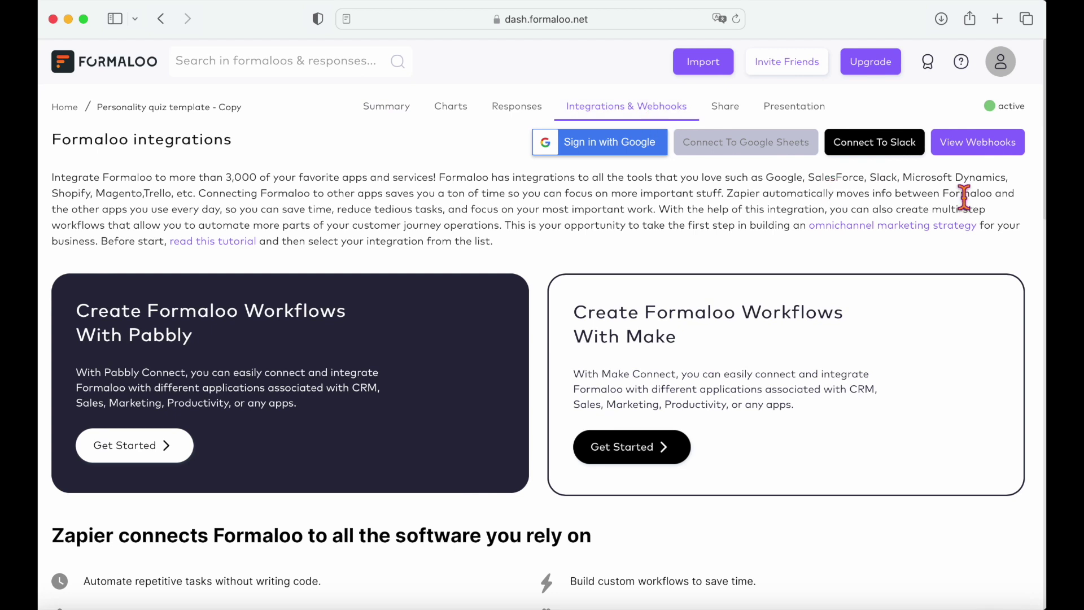
click(991, 144)
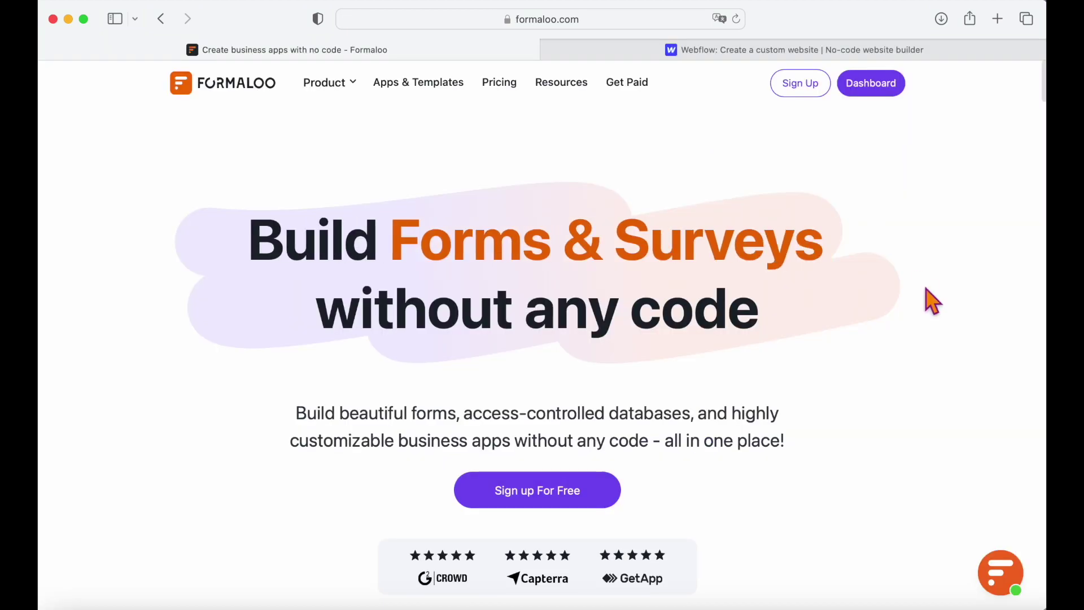
scroll(927, 298, down, 3)
scroll(932, 301, down, 2)
scroll(933, 301, down, 3)
scroll(932, 301, down, 2)
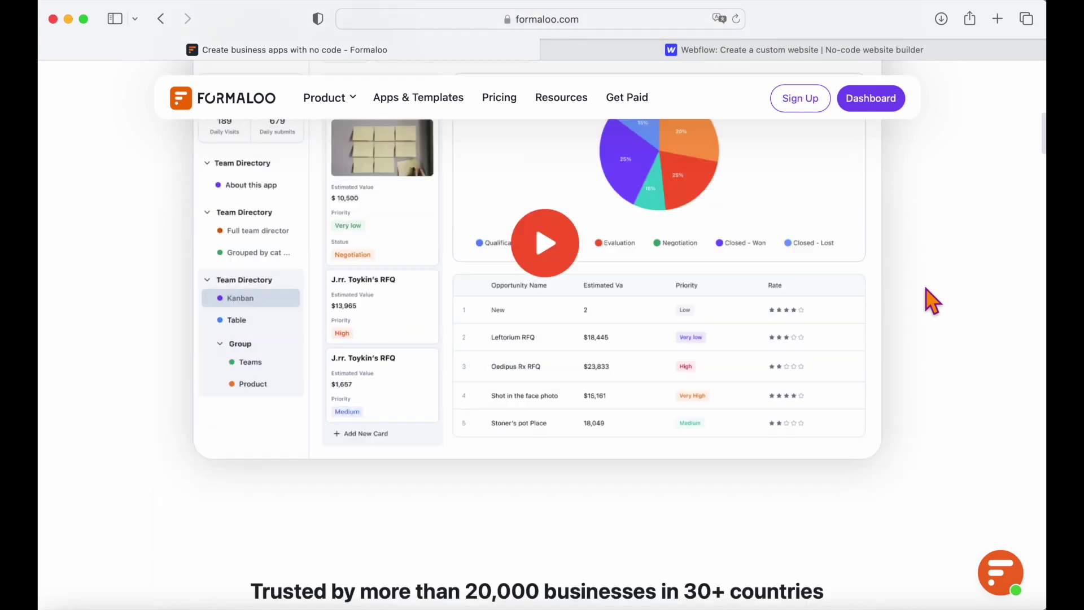
scroll(932, 301, down, 2)
scroll(932, 301, down, 3)
scroll(933, 301, down, 2)
scroll(933, 301, down, 2)
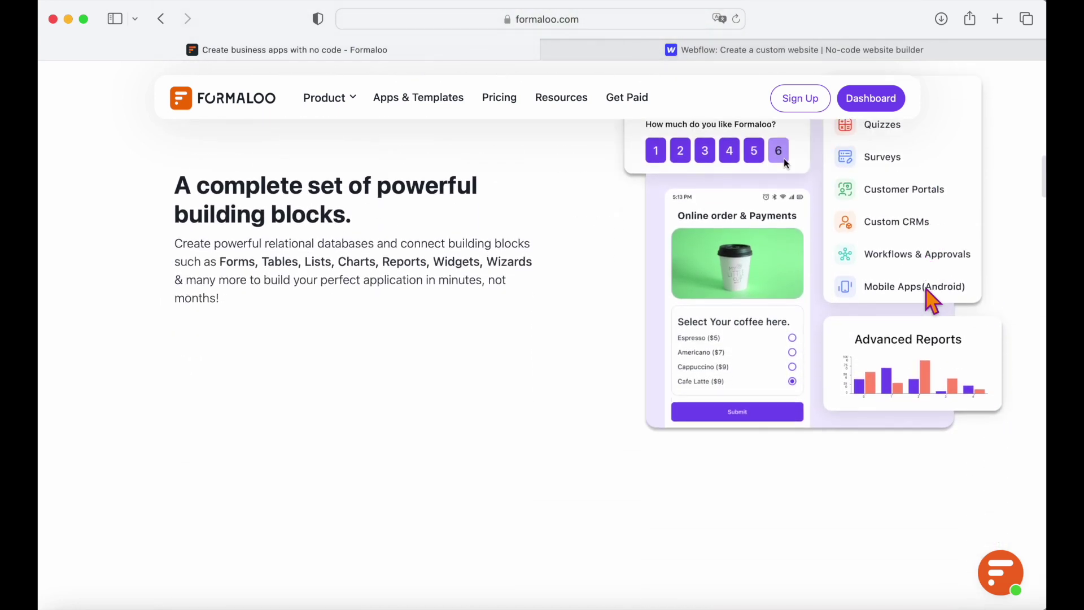
scroll(932, 301, down, 2)
scroll(933, 301, down, 3)
scroll(933, 301, down, 2)
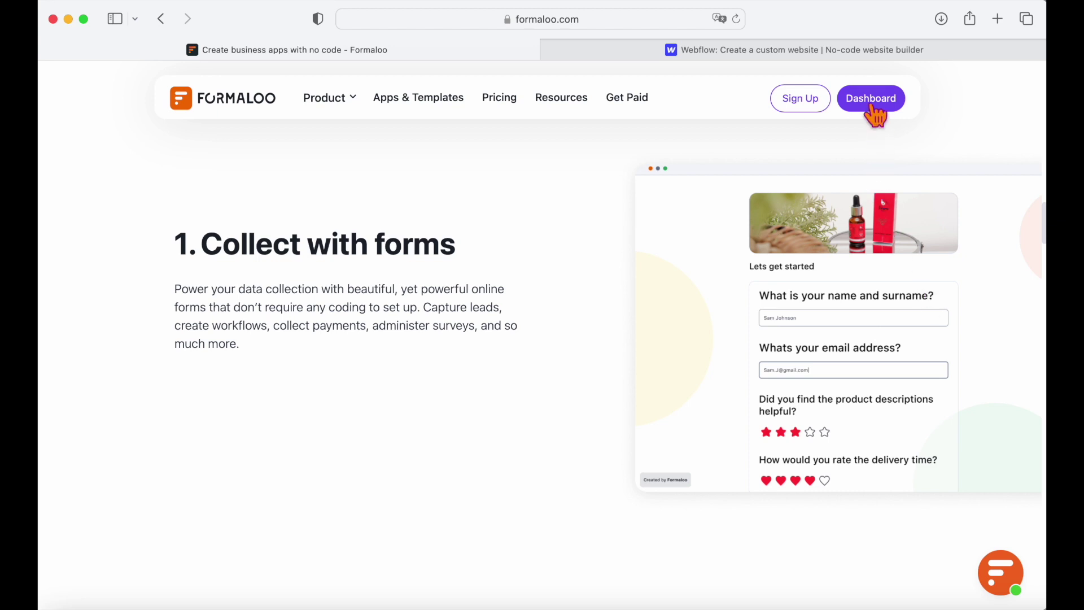
scroll(848, 216, down, 3)
scroll(847, 216, down, 3)
scroll(847, 216, down, 3)
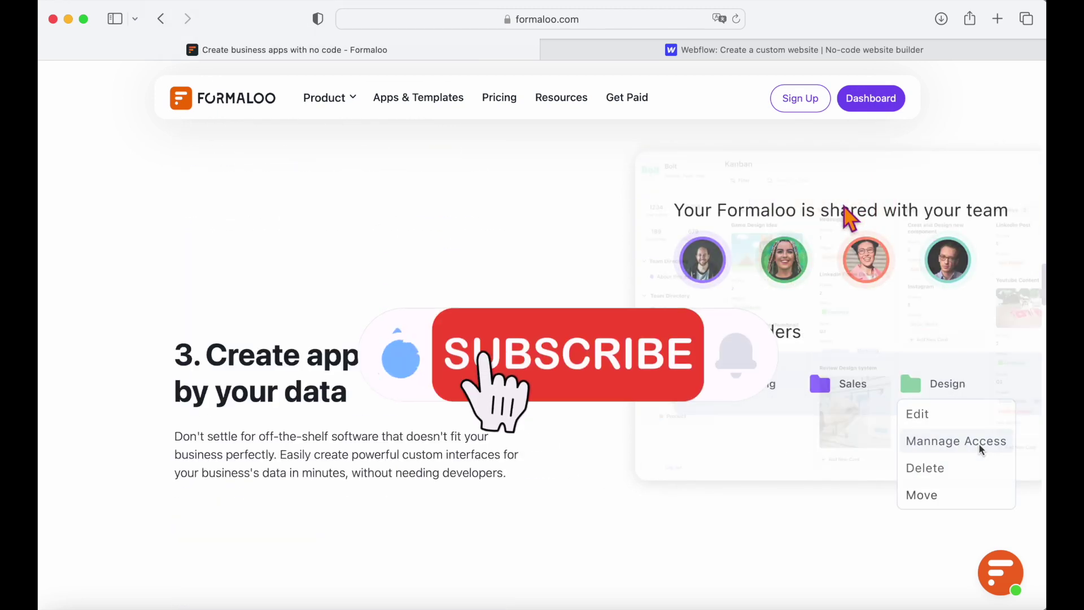